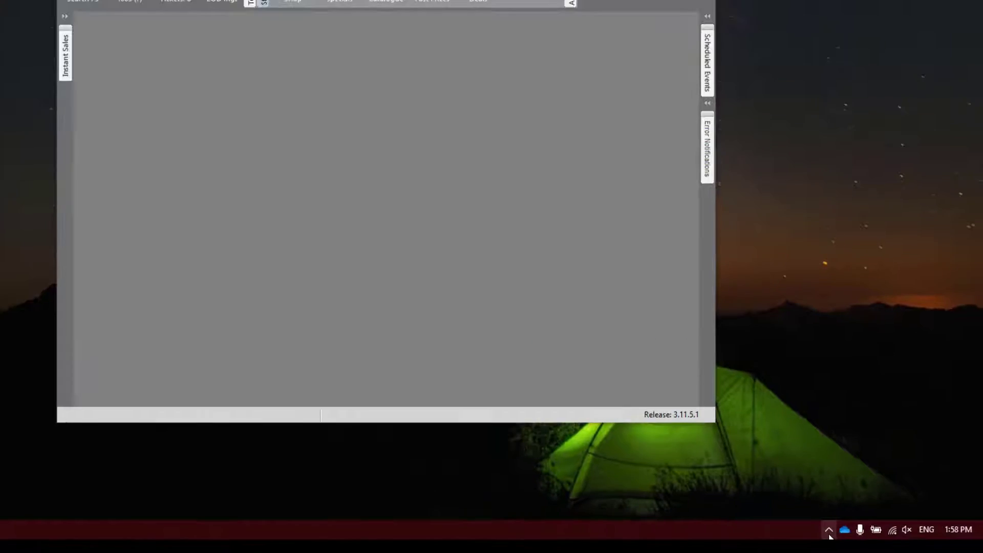
Open Profit-Track Server from the tray and bring up its registration details.
left_click(817, 515)
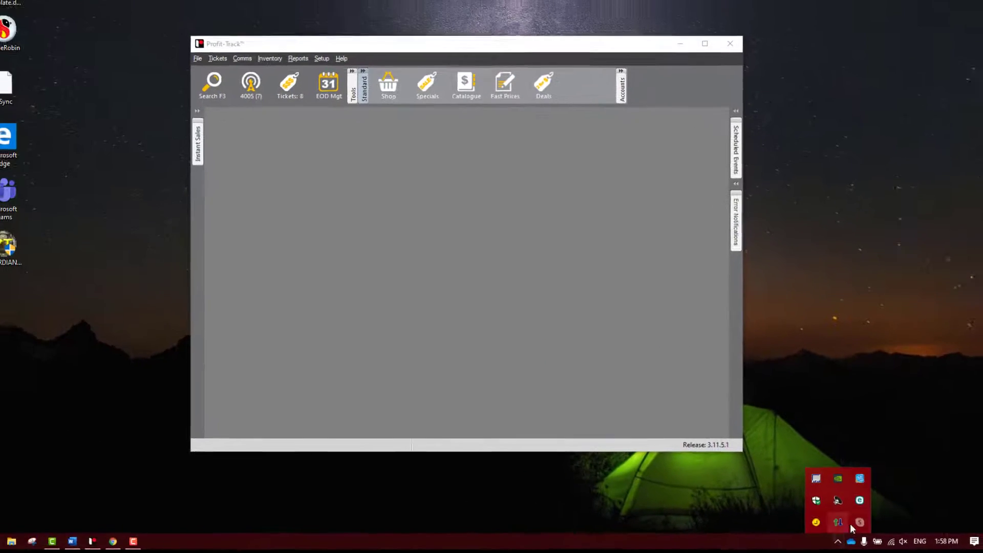
double_click(818, 487)
left_click(260, 103)
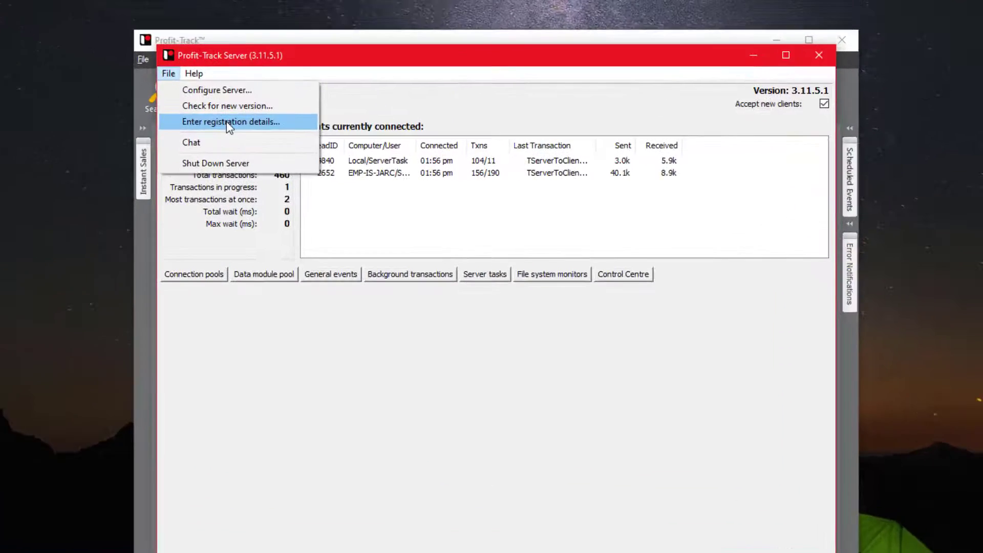
left_click(229, 122)
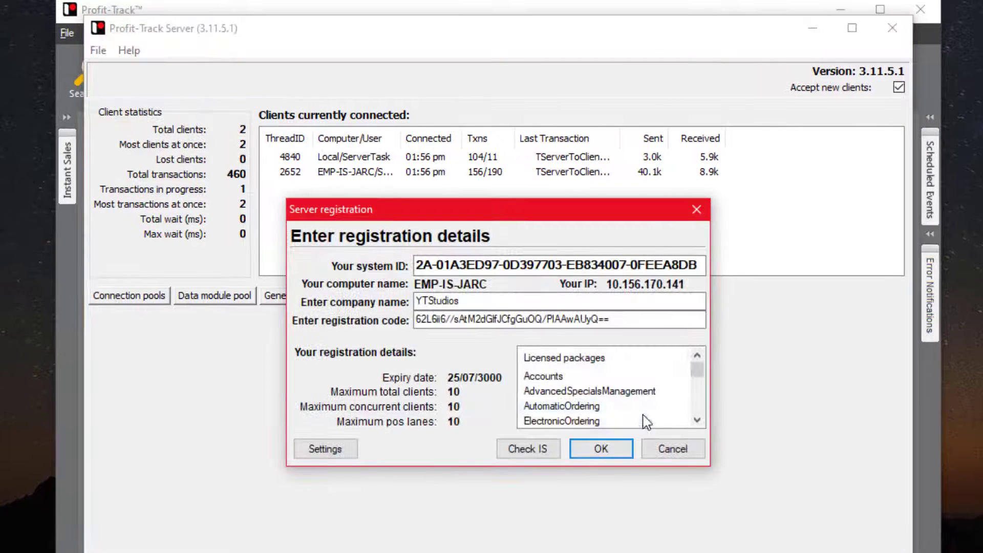
Confirm the OnlineShopping package registration is current, then close the server window.
scroll(653, 410, "down", 5)
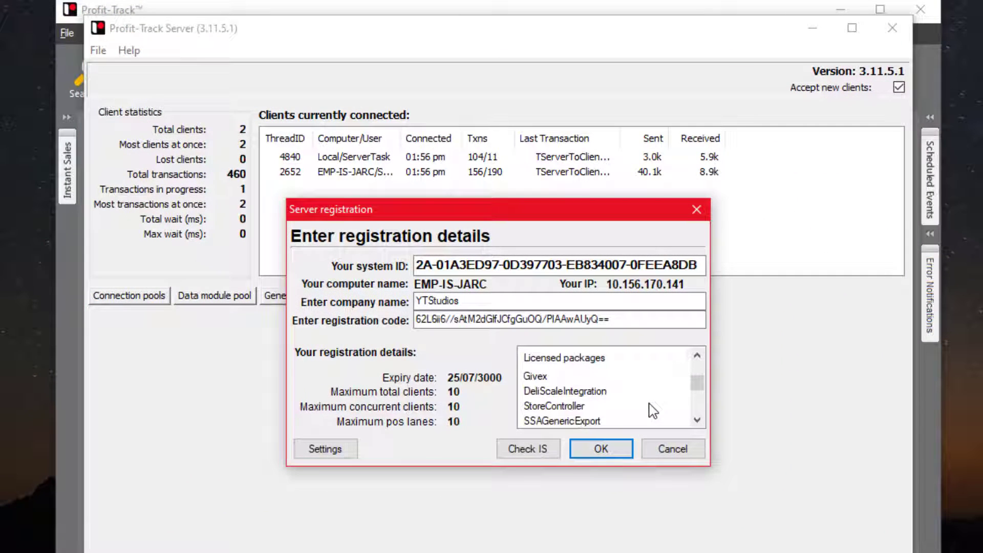
scroll(647, 407, "down", 4)
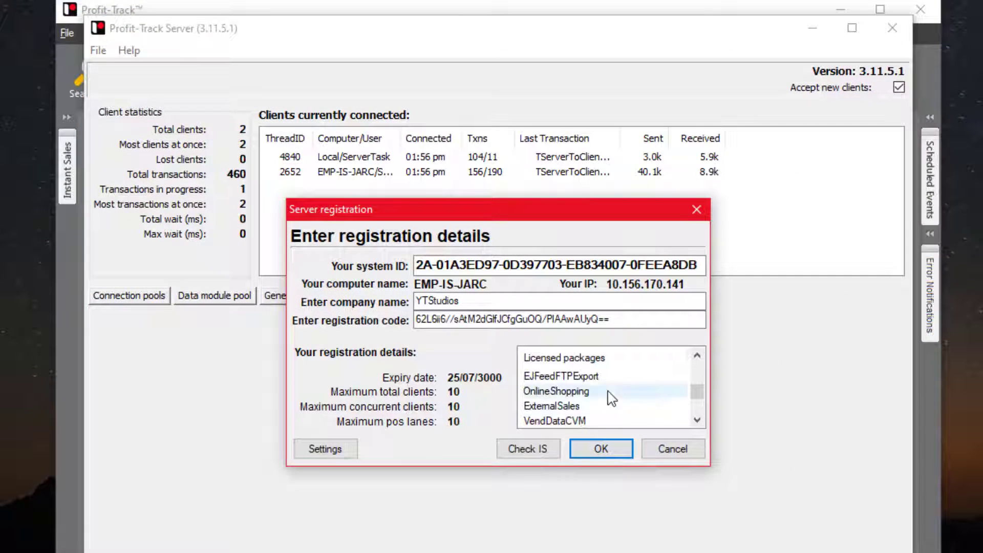
left_click(610, 394)
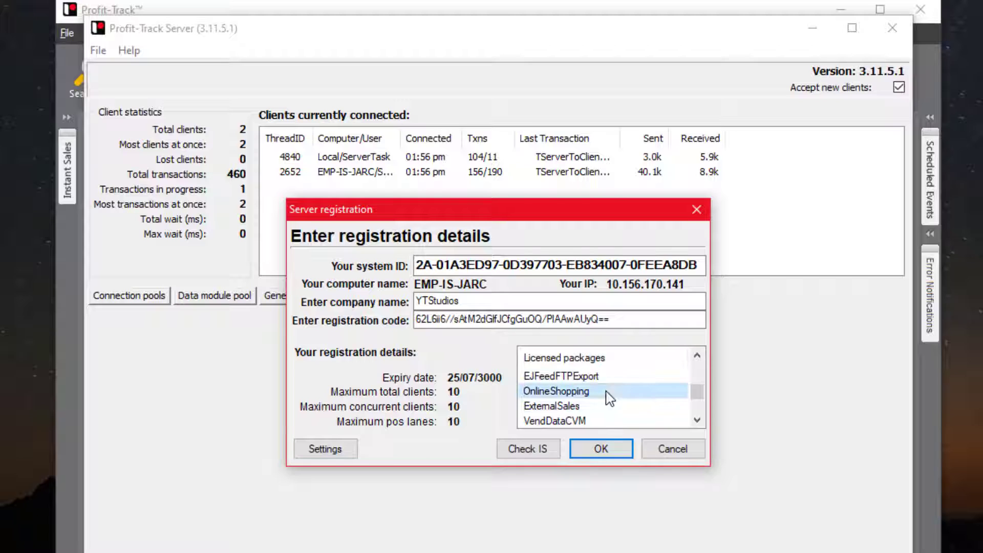
left_click(529, 448)
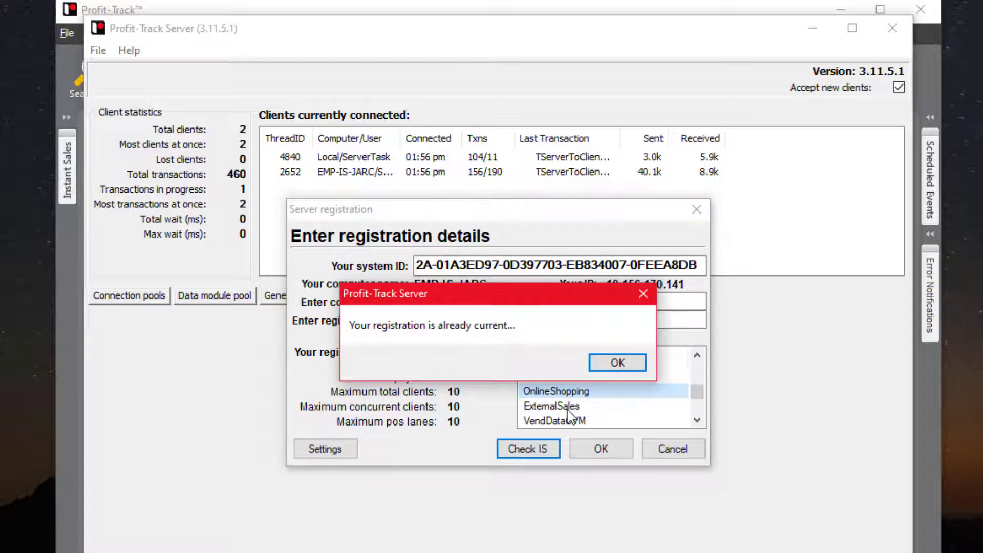
left_click(618, 364)
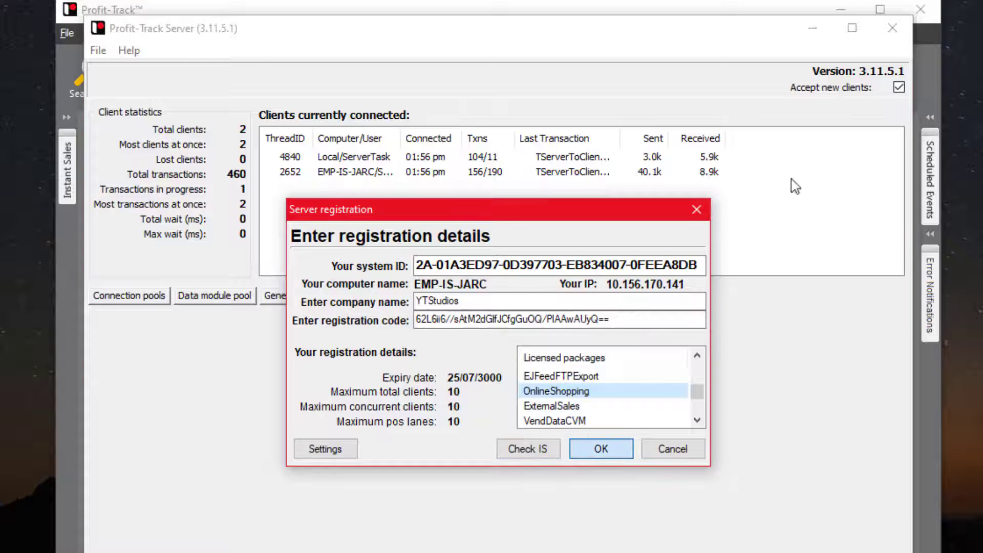
left_click(628, 450)
left_click(891, 29)
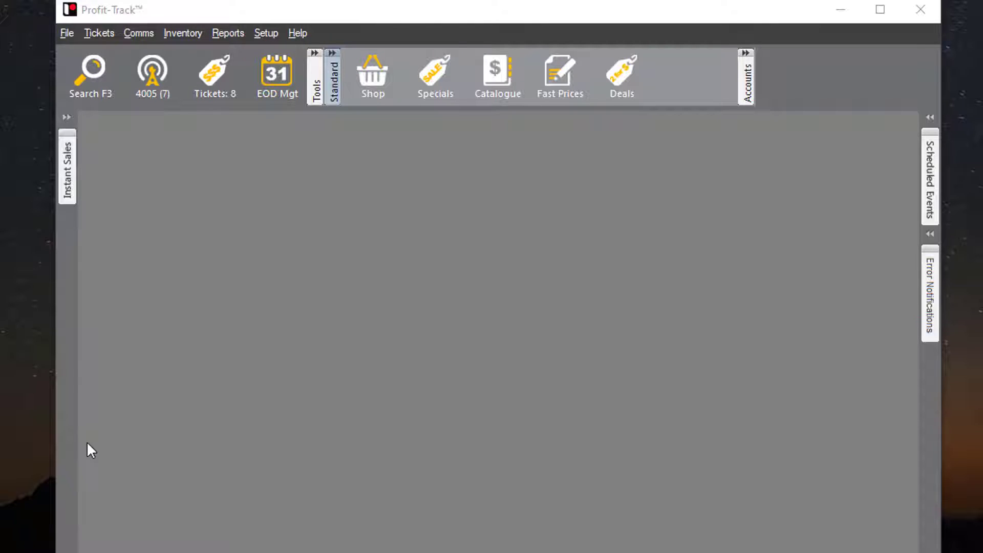
Browse to C:\Program Files (x86)\Independent Solutions\ProfitTrackServer\Installs in File Explorer.
key("super+e")
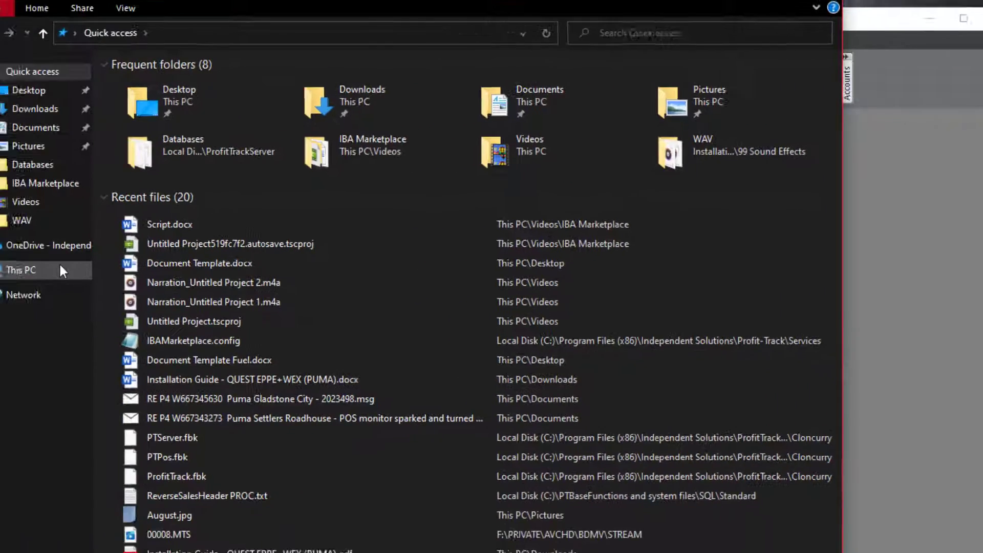
left_click(60, 267)
double_click(355, 242)
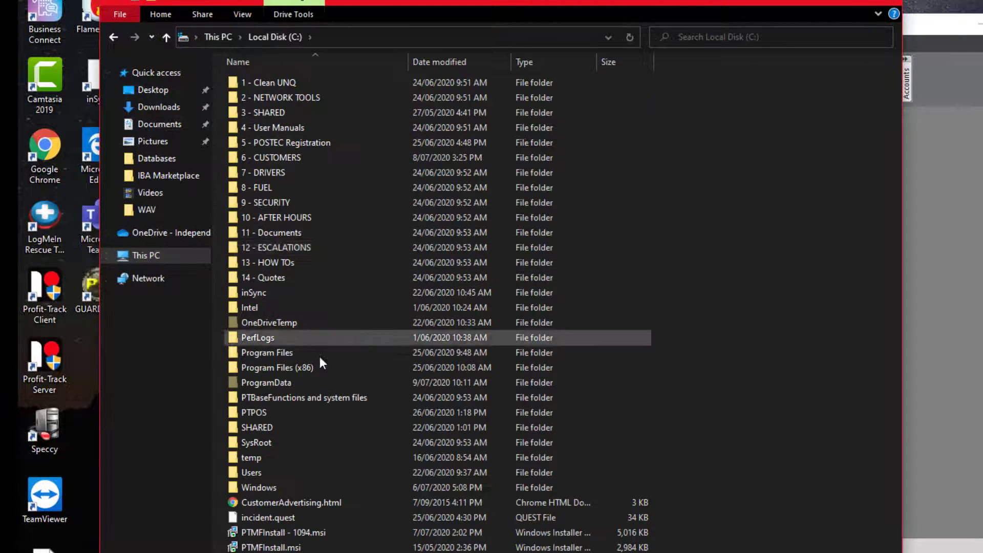
double_click(318, 368)
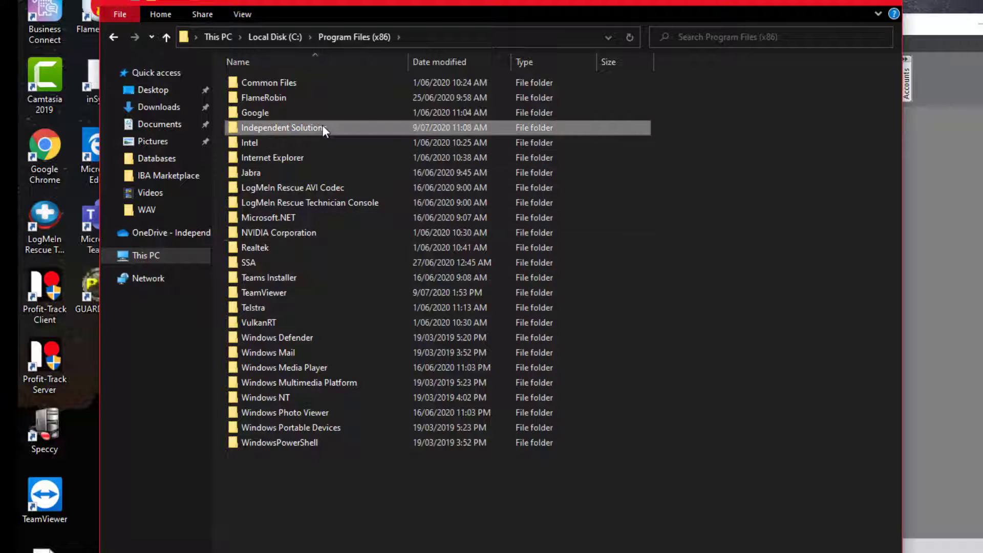
double_click(323, 128)
double_click(322, 127)
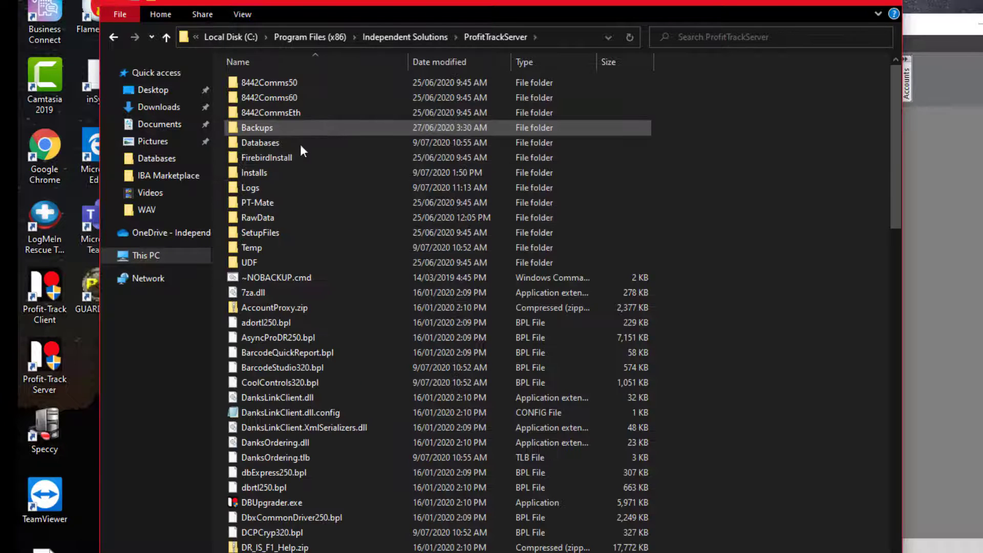
double_click(285, 170)
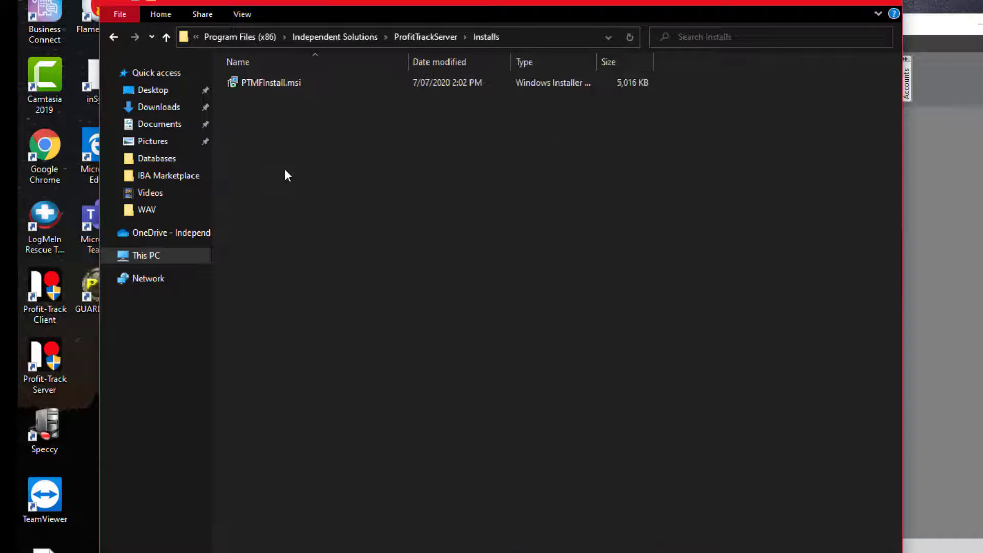
Install the eCommerce client from PTMFInstall.msi after accepting the licence.
double_click(325, 82)
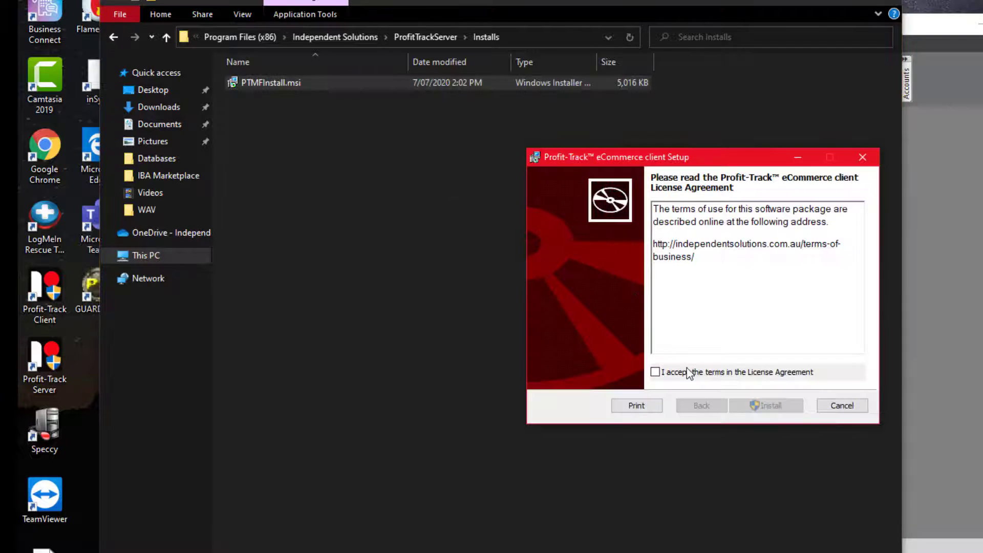
left_click(687, 370)
left_click(792, 406)
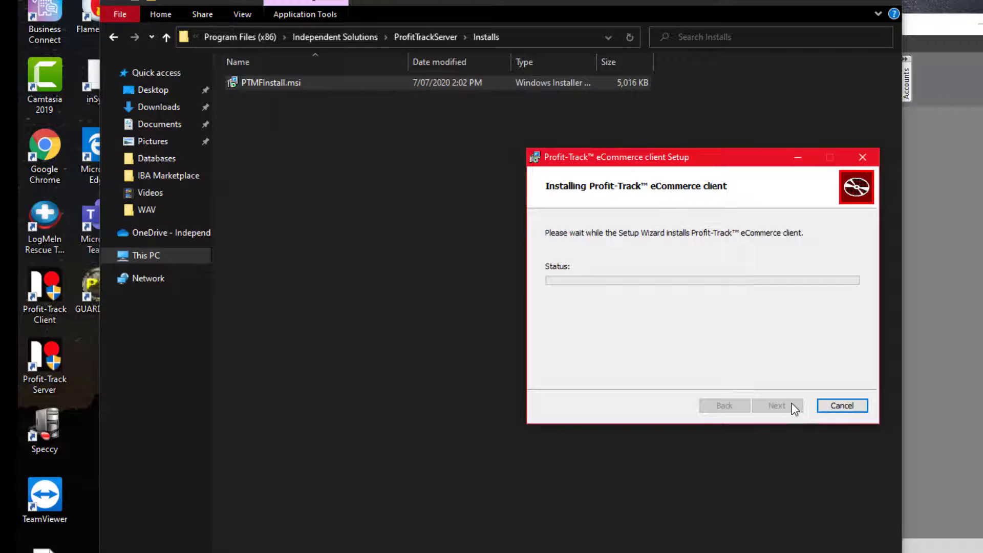
left_click(792, 405)
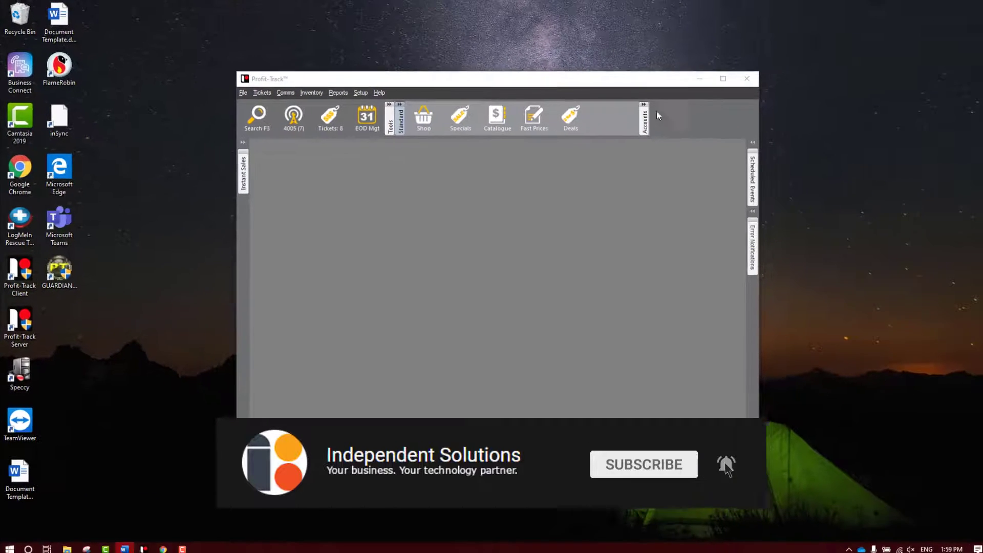
Add a new customer numbered 1001 named IBA MARKETPLACE.
left_click(643, 117)
left_click(618, 118)
left_click(668, 518)
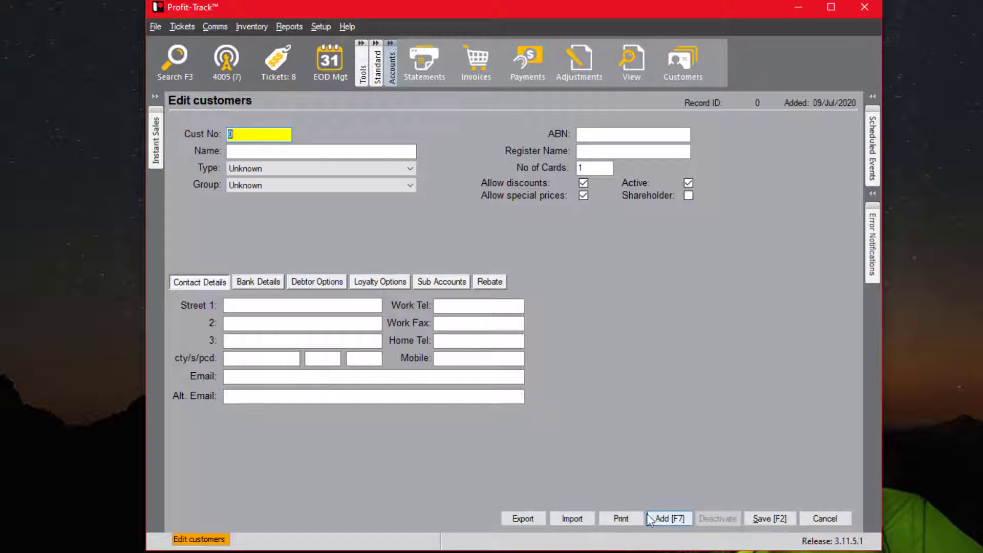
type("1001")
left_click(316, 148)
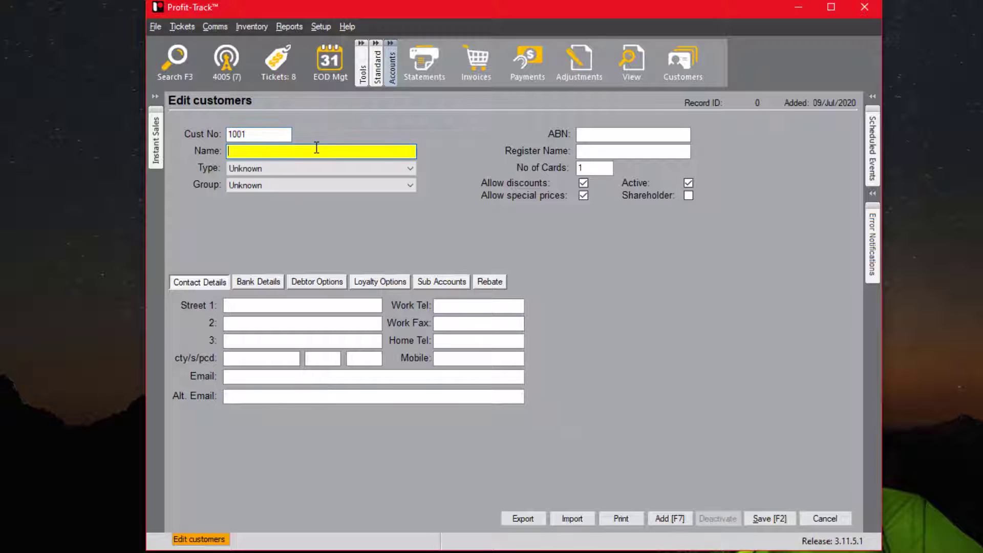
type("IBA MARKETPLACE")
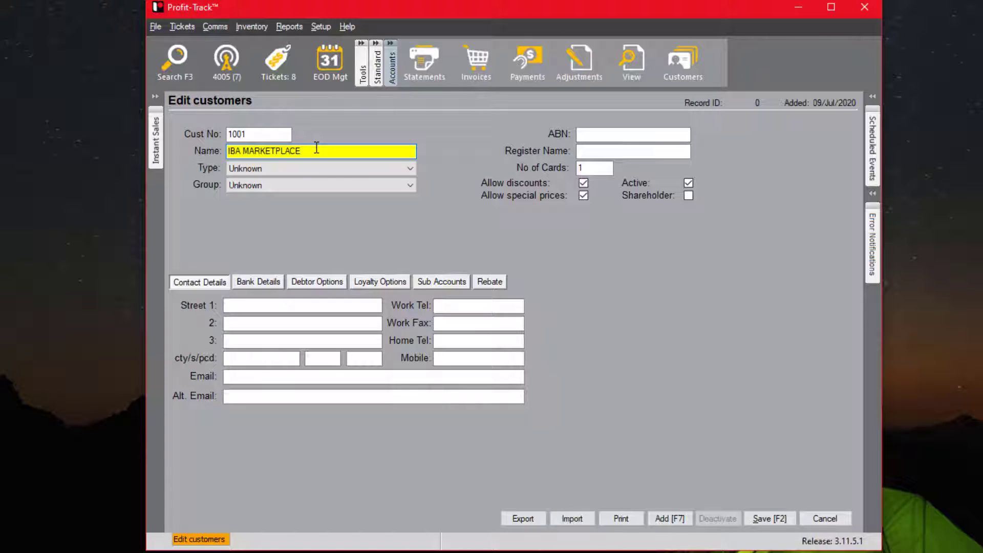
Keep Print statement delivery, set payment method to Pay on invoice, and save.
left_click(327, 284)
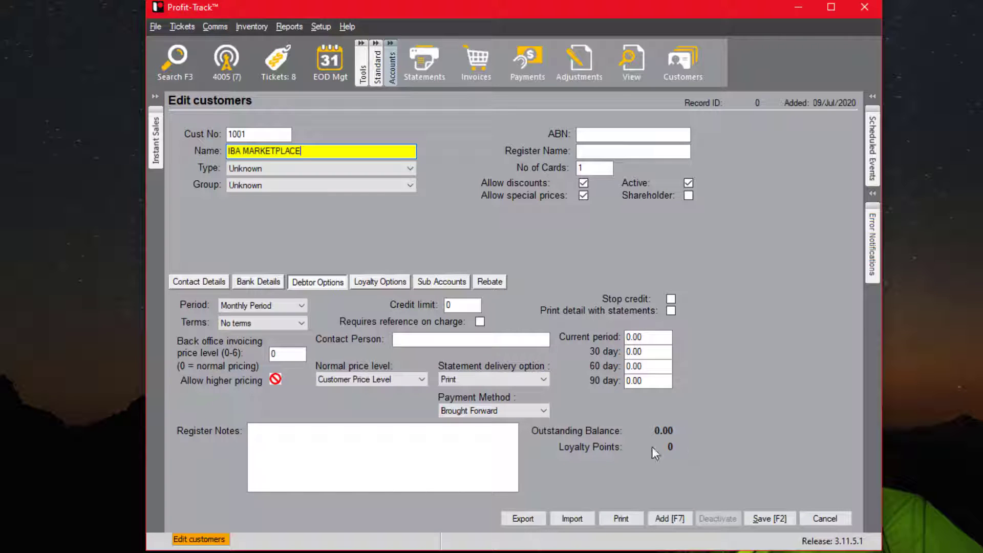
left_click(484, 378)
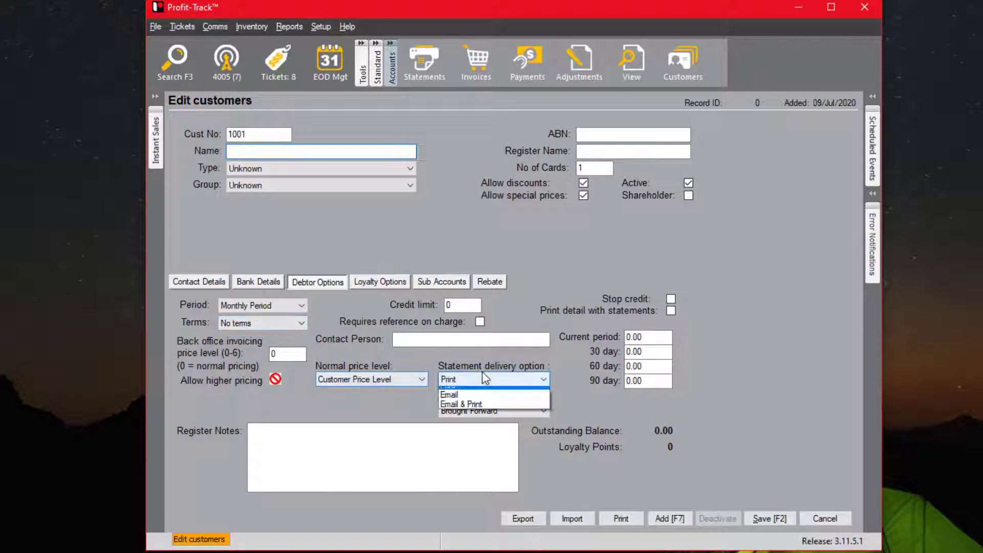
left_click(483, 379)
left_click(504, 411)
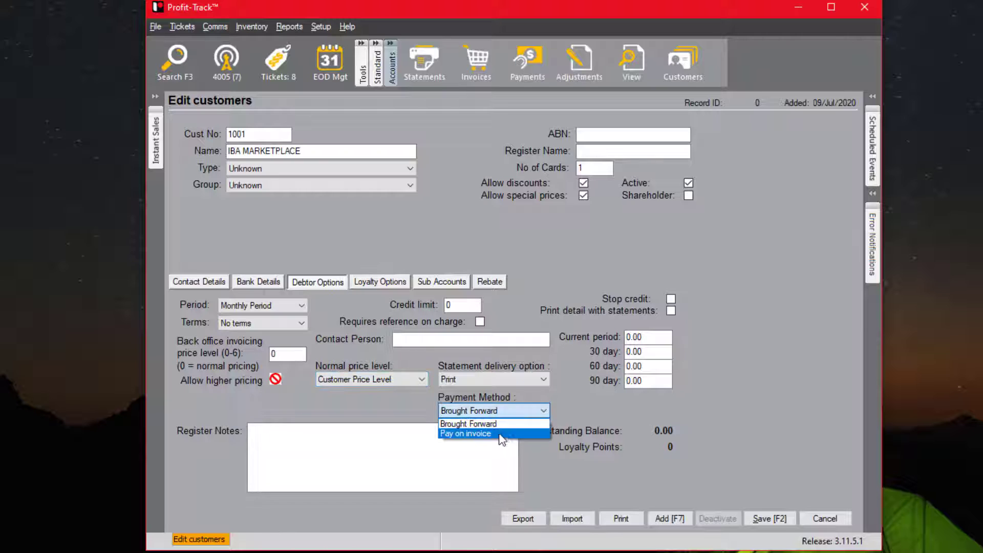
left_click(501, 434)
left_click(768, 519)
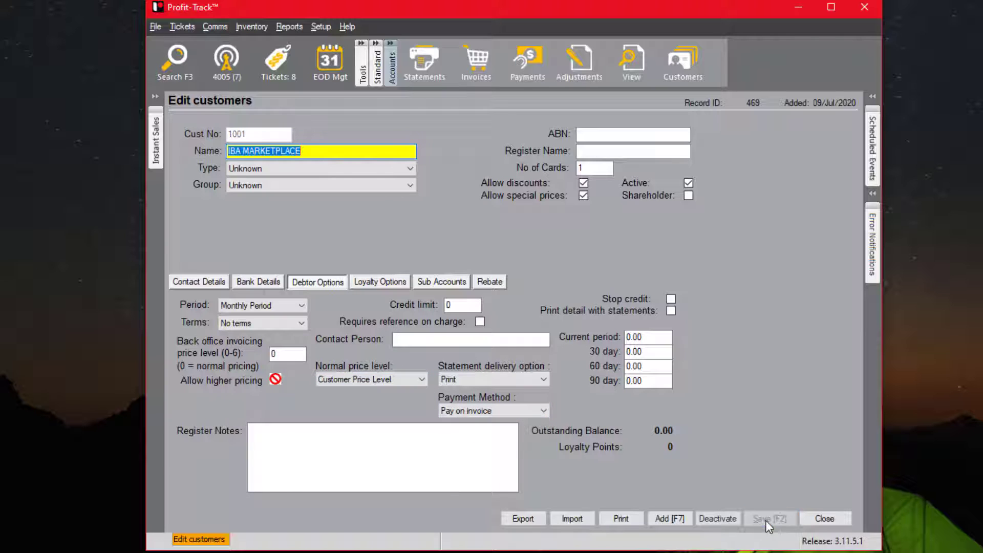
Close the customer form and send the pending account to the registers.
left_click(824, 518)
left_click(557, 304)
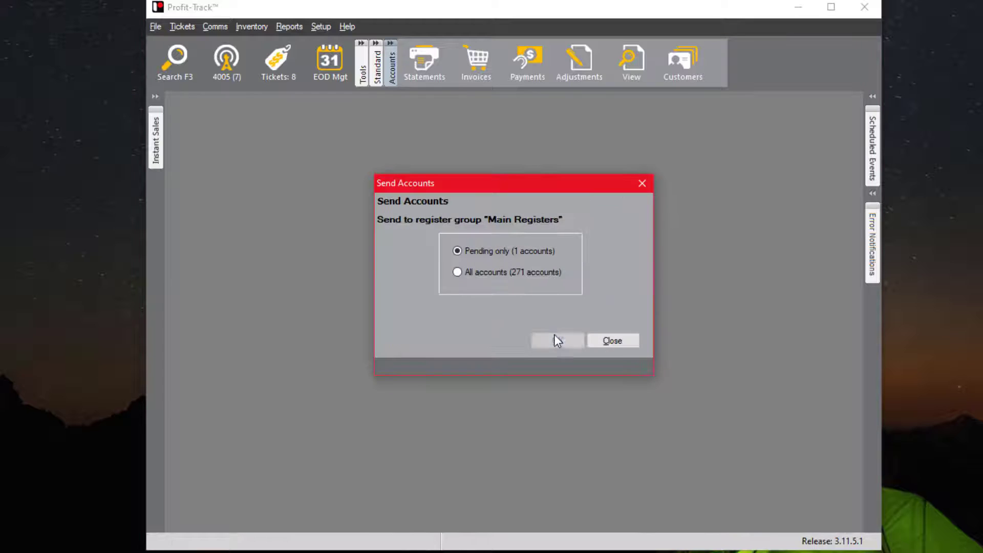
left_click(554, 337)
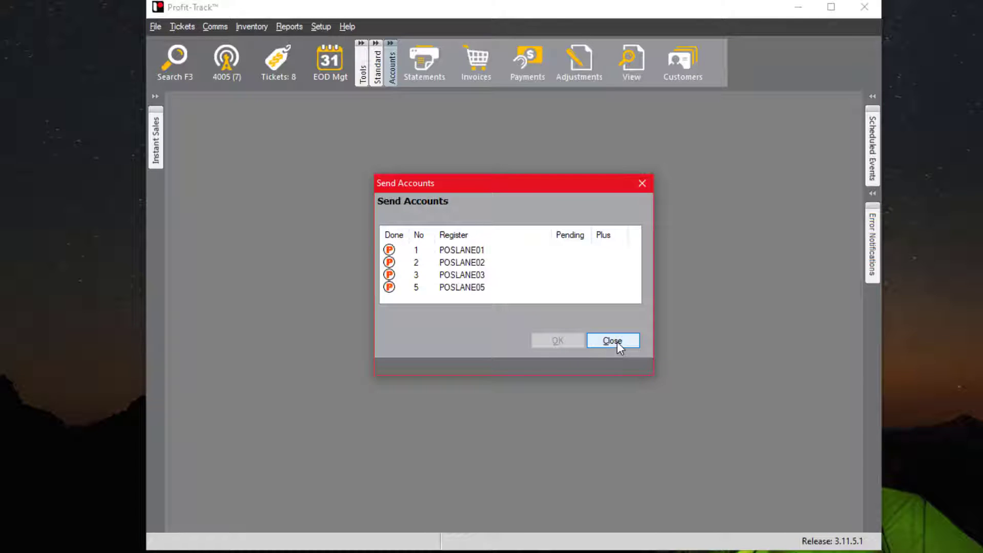
Open the register tenders table from the Setup menu.
left_click(612, 340)
left_click(320, 27)
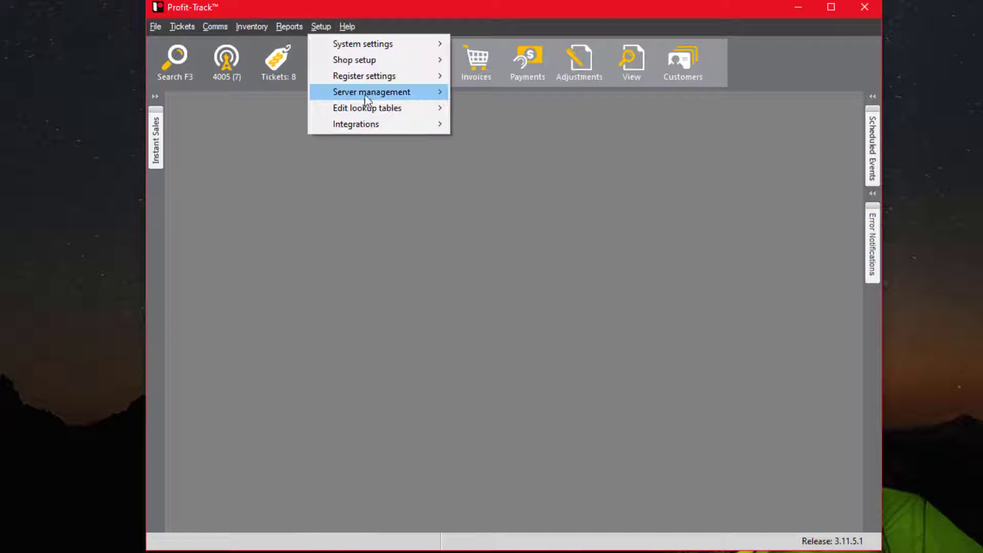
mouse_move(383, 110)
mouse_move(522, 135)
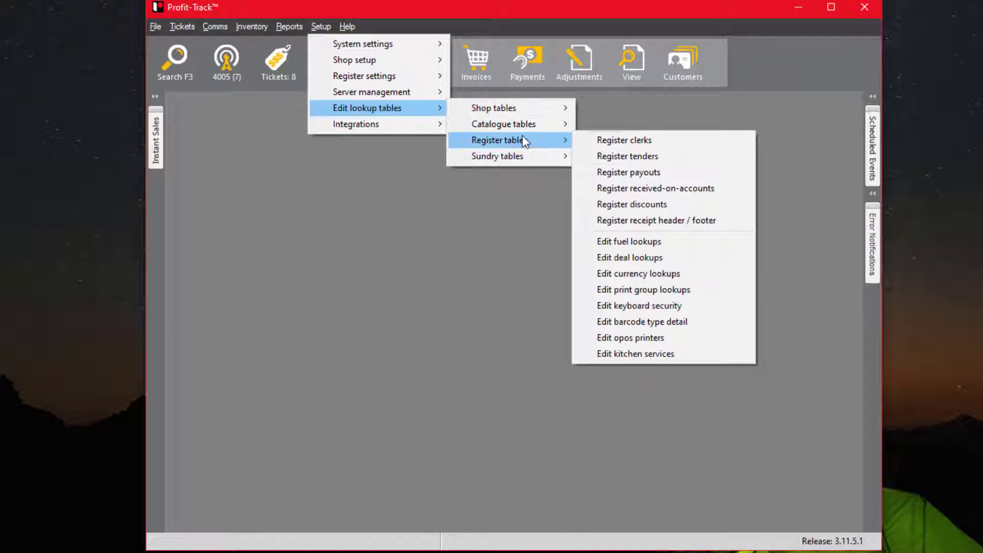
left_click(668, 163)
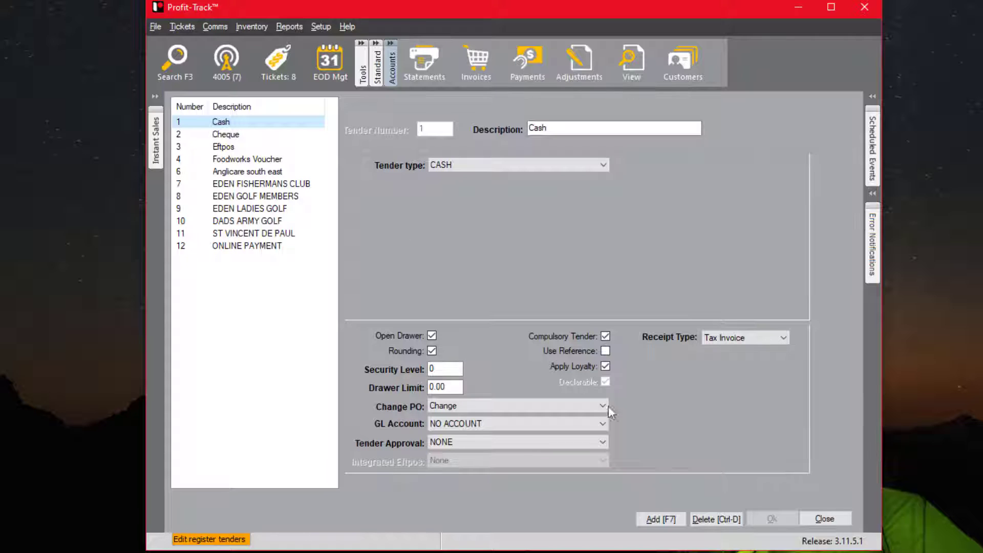
Add tender IBA MARKETPLACE with type OTHER CHARGE and approval NONE.
left_click(660, 520)
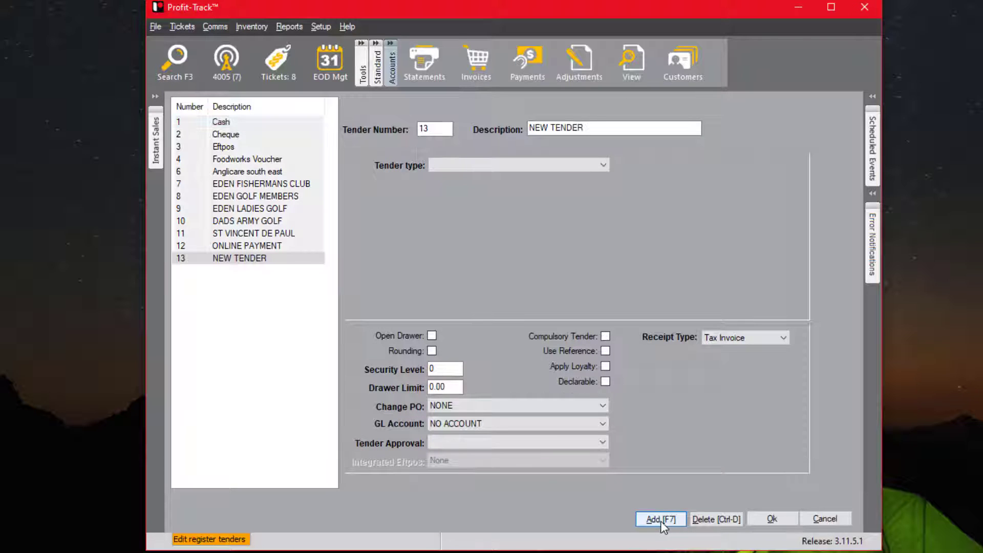
left_click(609, 129)
left_click_drag(608, 129, 527, 127)
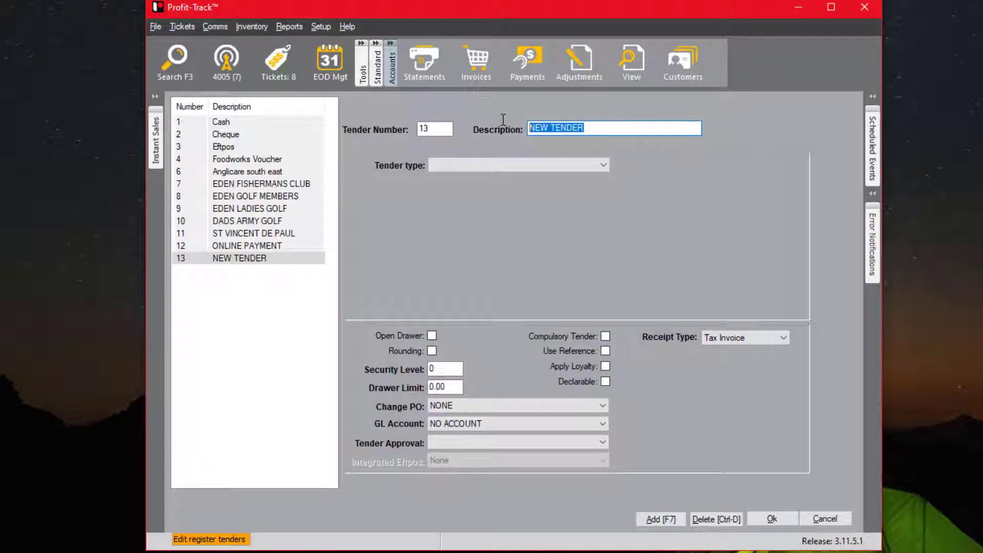
type("IBA MARKETPLACE")
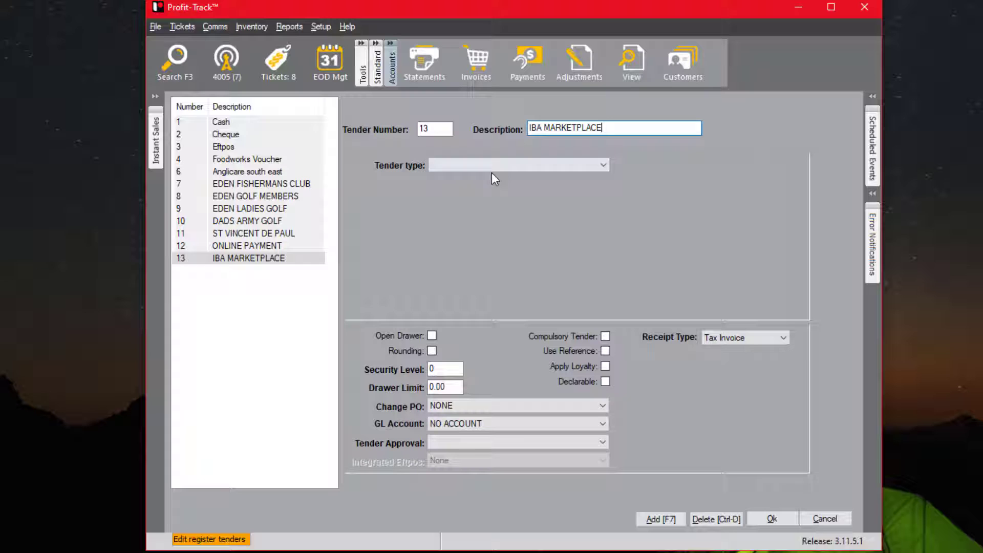
left_click(495, 167)
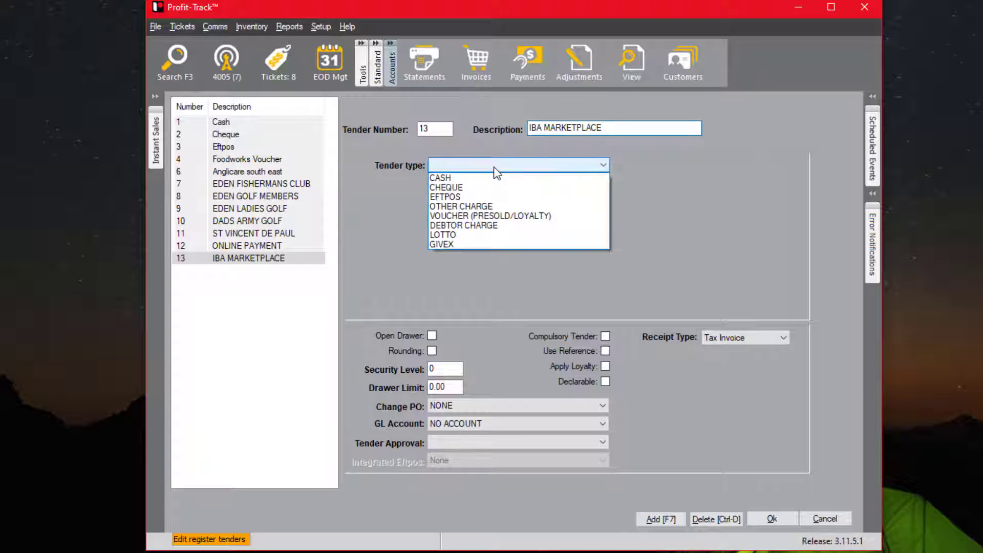
left_click(474, 207)
left_click(465, 442)
left_click(465, 454)
left_click(772, 519)
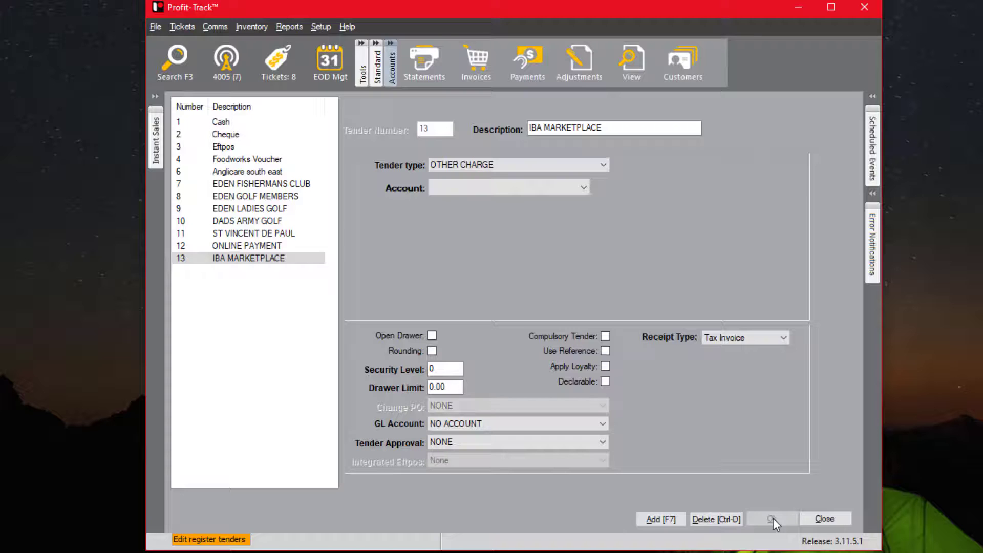
Close the tenders table and send the tenders and POs to the registers.
left_click(817, 518)
left_click(559, 306)
left_click(554, 341)
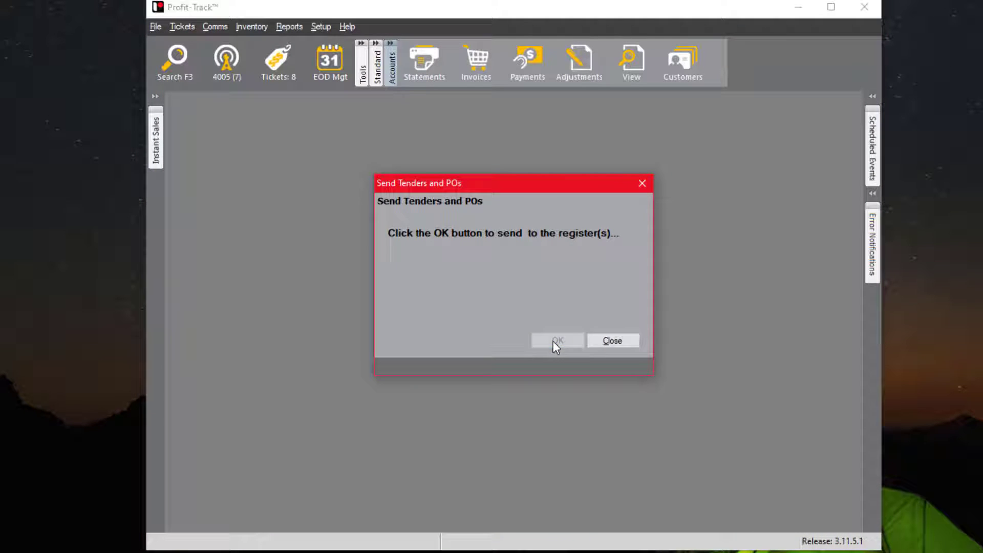
Open the Online Shopping integration settings and choose IBA MarketPlace as the merchant.
left_click(609, 340)
left_click(321, 26)
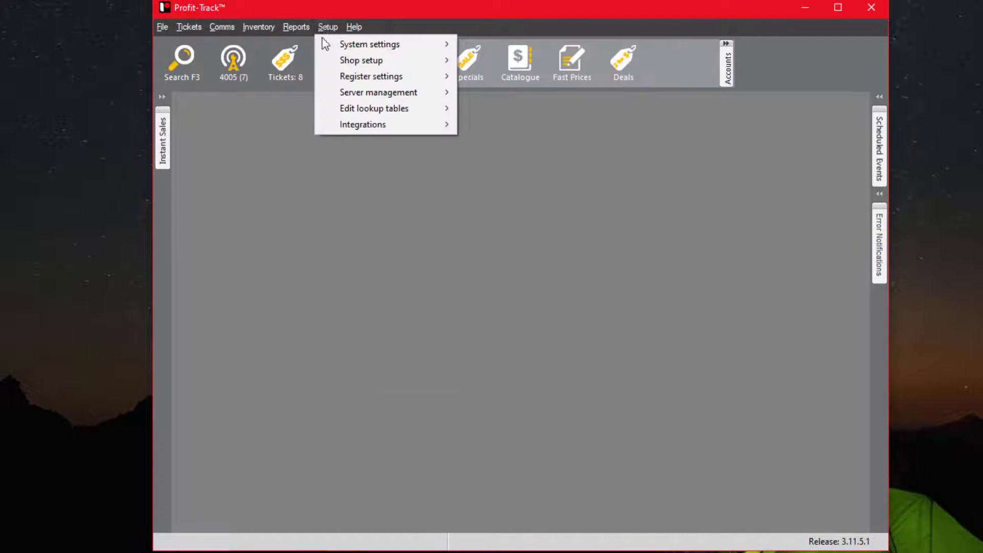
mouse_move(386, 124)
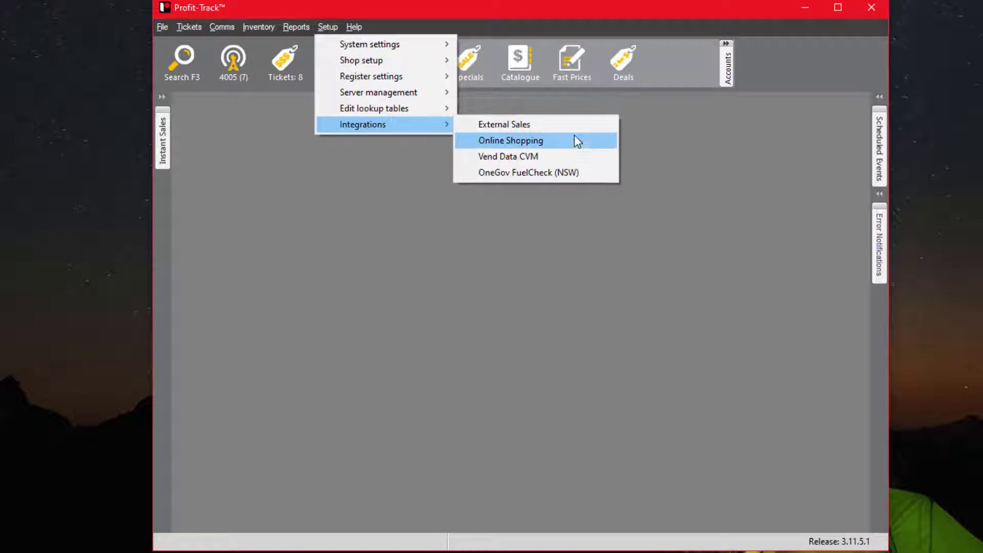
left_click(579, 145)
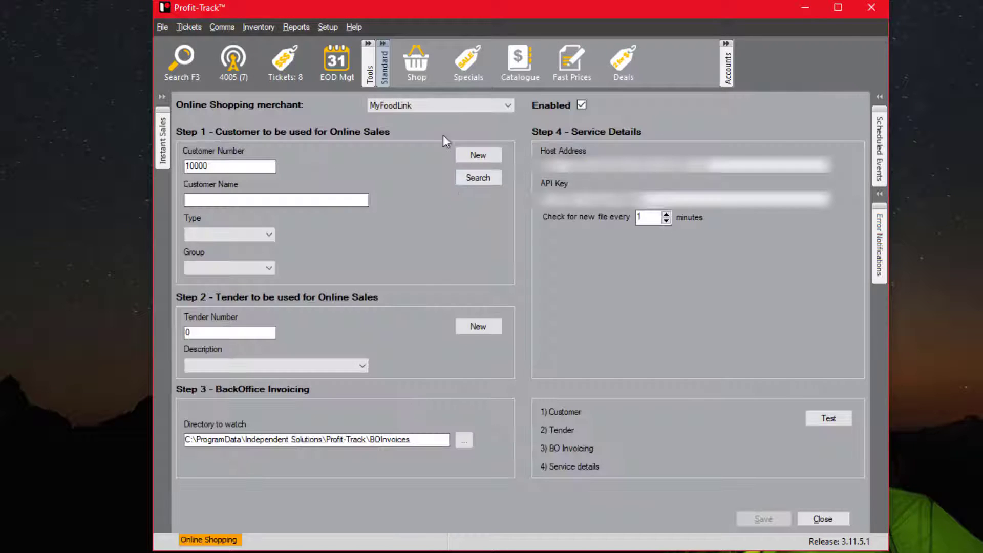
left_click(432, 104)
left_click(416, 125)
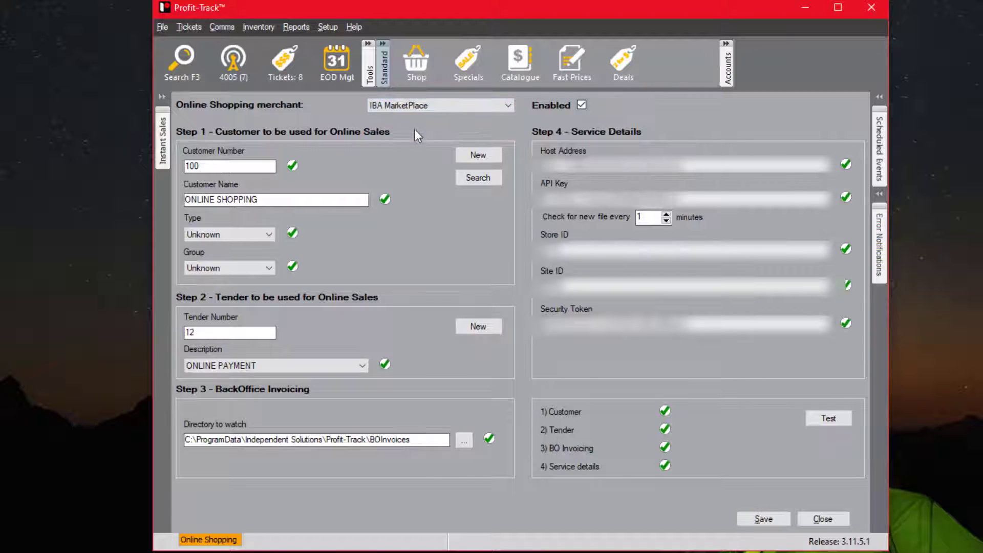
Use account 1001 IBA MARKETPLACE as customer and the IBA MARKETPLACE tender.
left_click(481, 180)
type("1001")
key("Return")
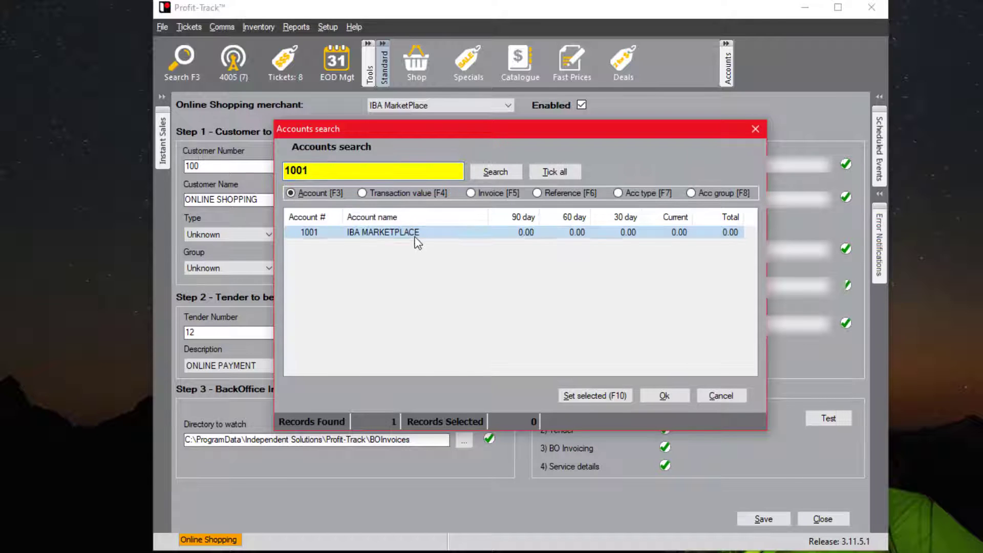
double_click(413, 233)
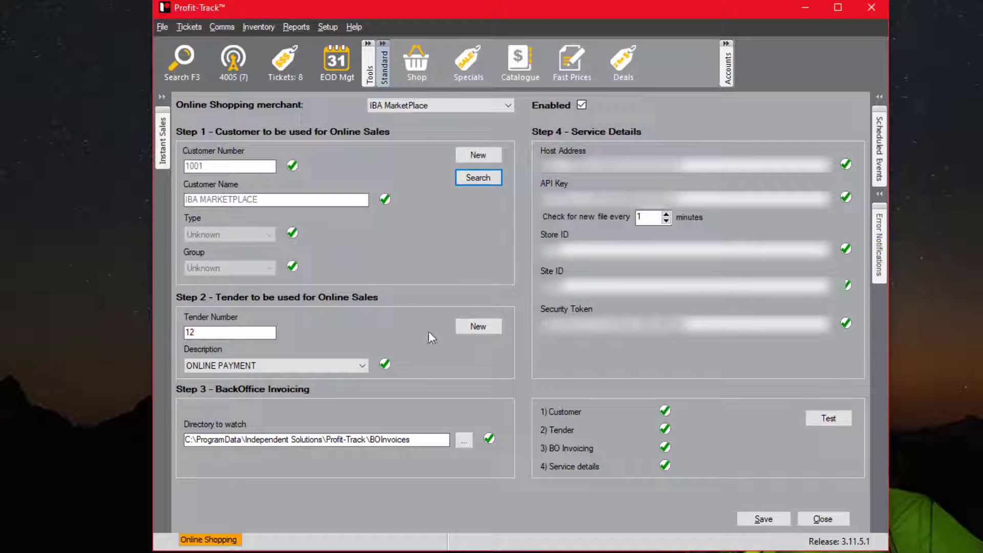
left_click(282, 365)
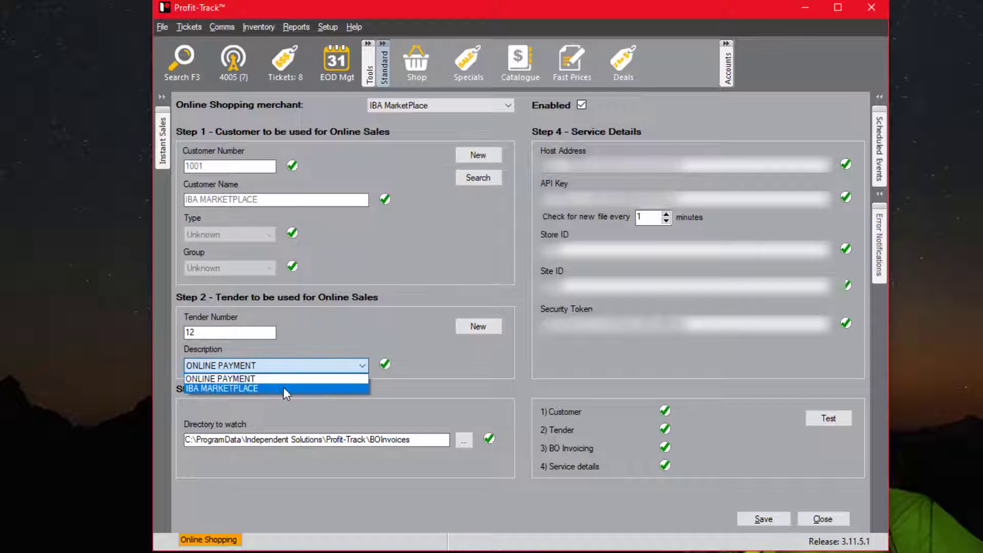
left_click(283, 387)
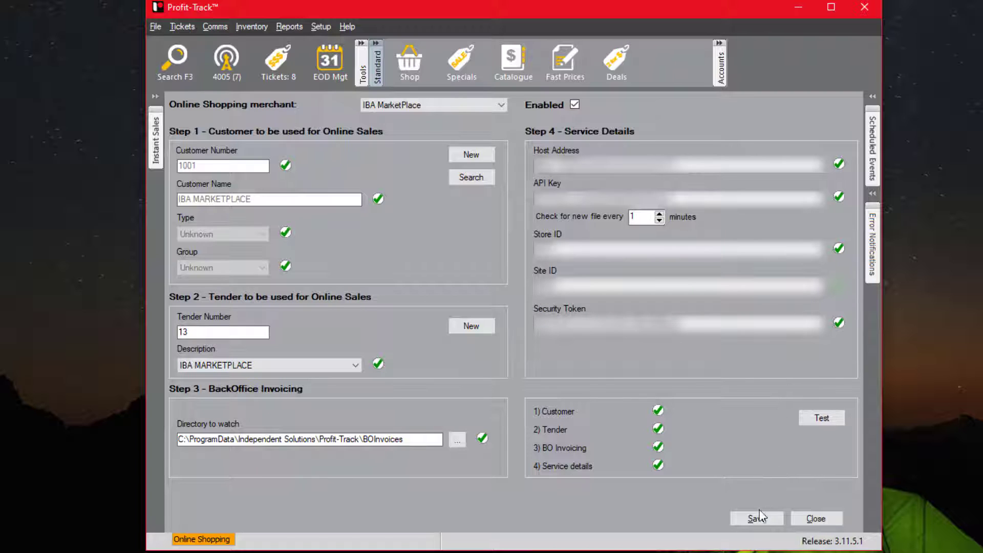
Test the integration settings, save them, and close the form.
left_click(836, 419)
left_click(753, 517)
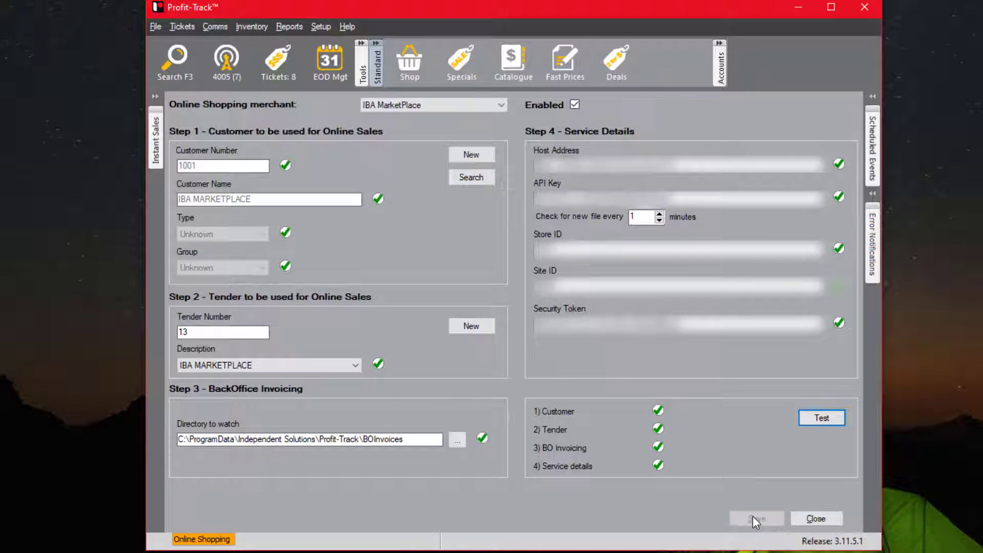
left_click(814, 518)
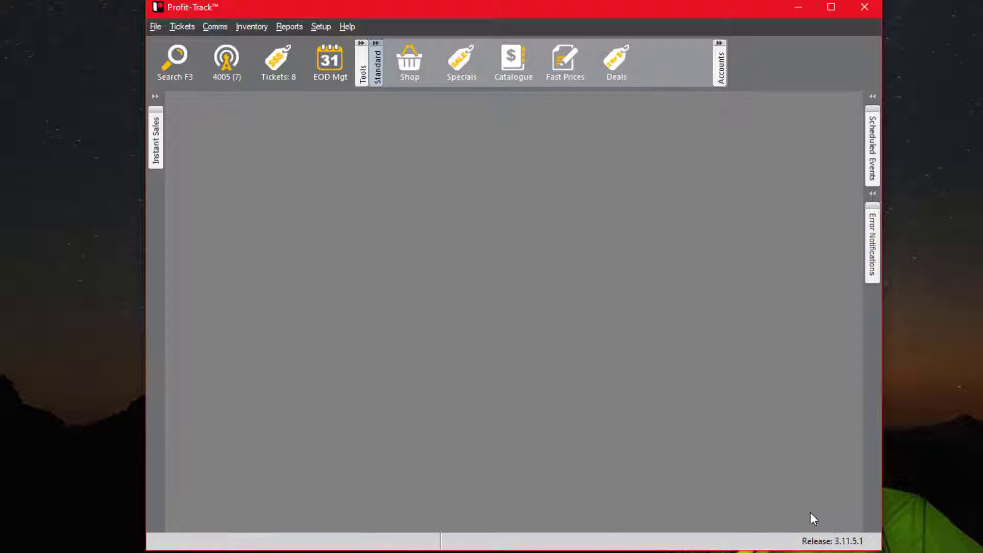
Look up BAILEYS IRISH CRM 700ML in Shop products and review its Stock tab.
left_click(404, 61)
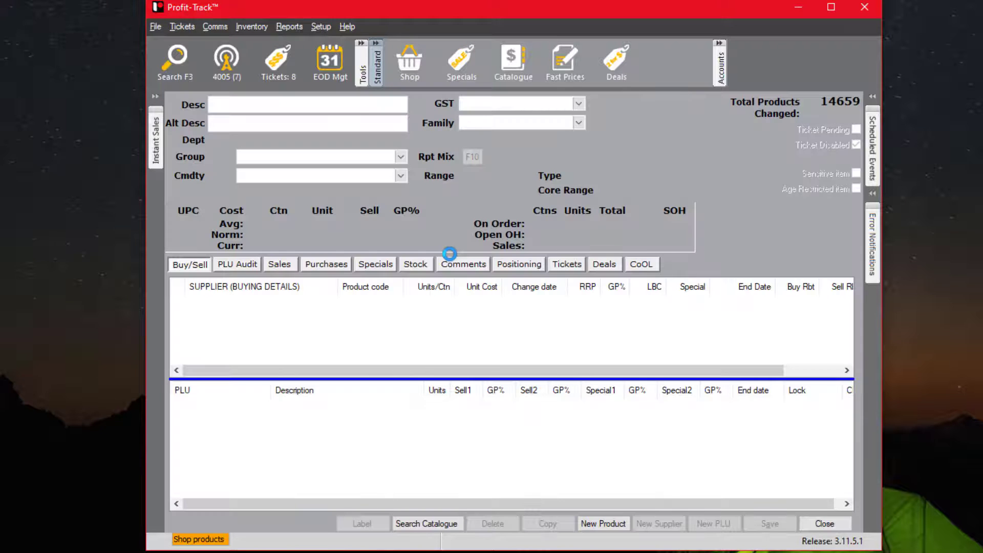
type("baileys..")
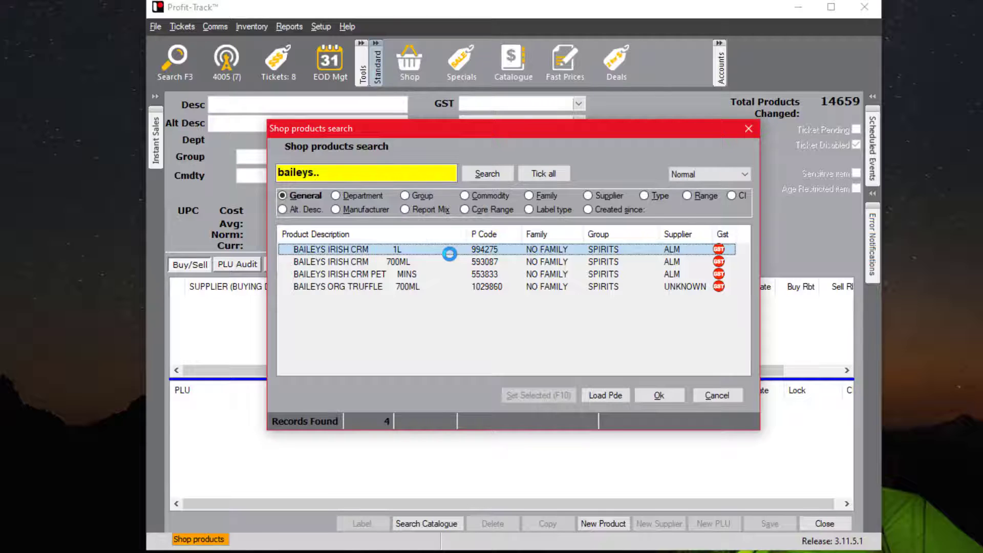
double_click(450, 260)
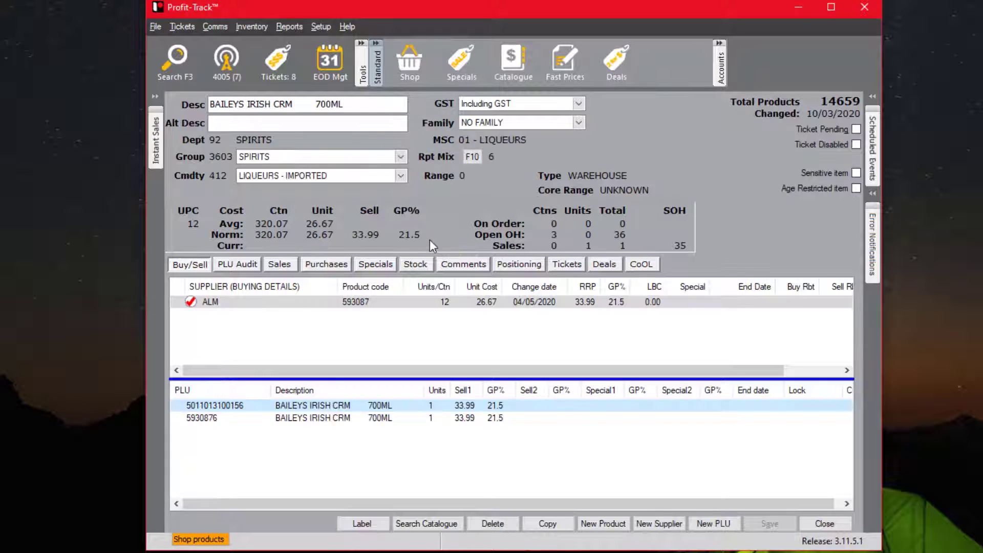
left_click(415, 263)
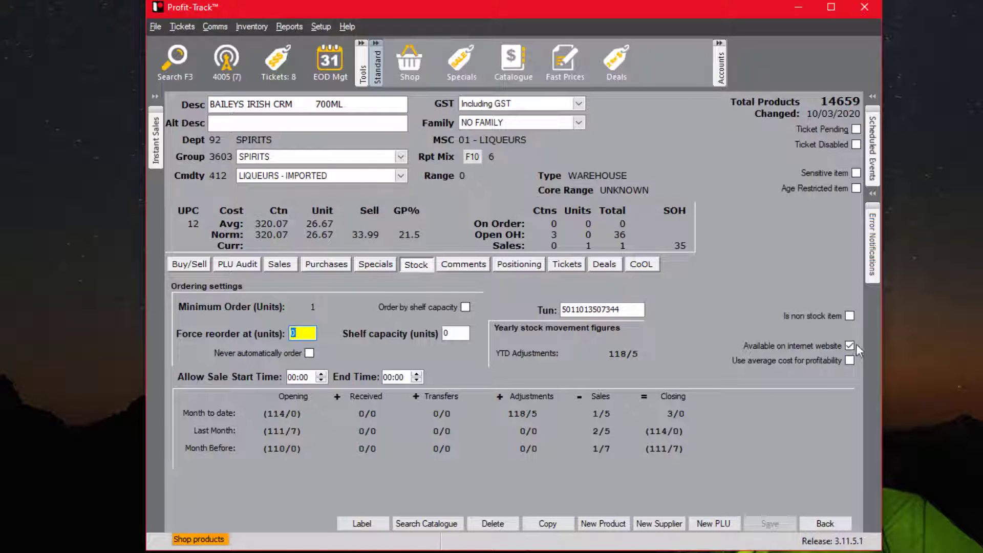
left_click(825, 523)
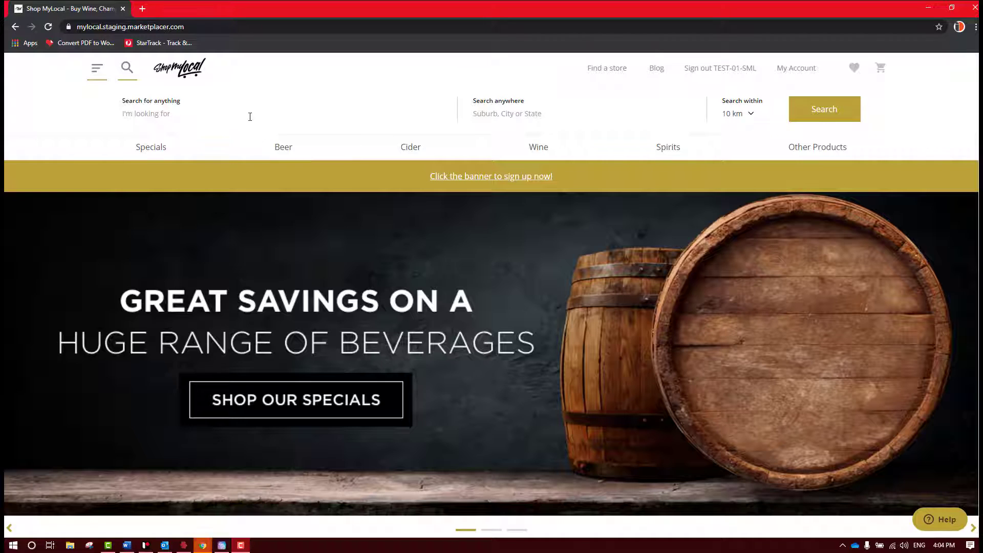
Search 'eaglehawk' and add the Wolf Blass Eaglehawk Shiraz to the cart for delivery.
left_click(248, 115)
type("eaglehawk")
key("Return")
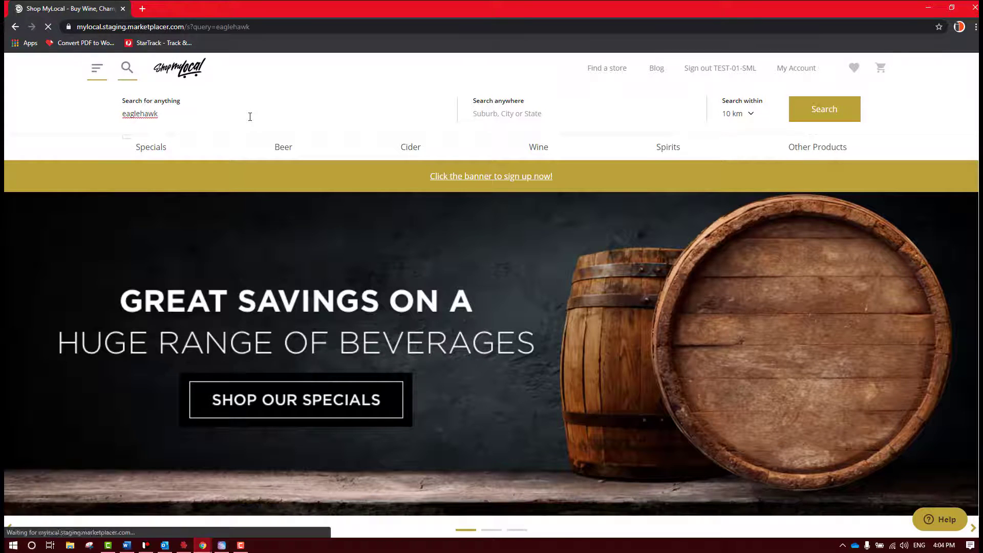
left_click(614, 370)
left_click(696, 330)
left_click(680, 440)
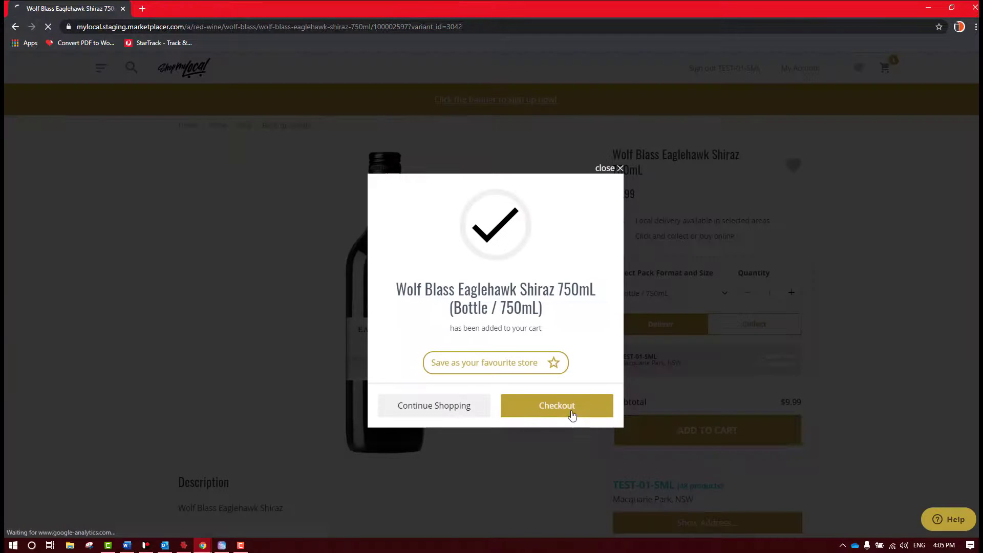
Go to checkout and enter the contact e-mail address.
left_click(533, 413)
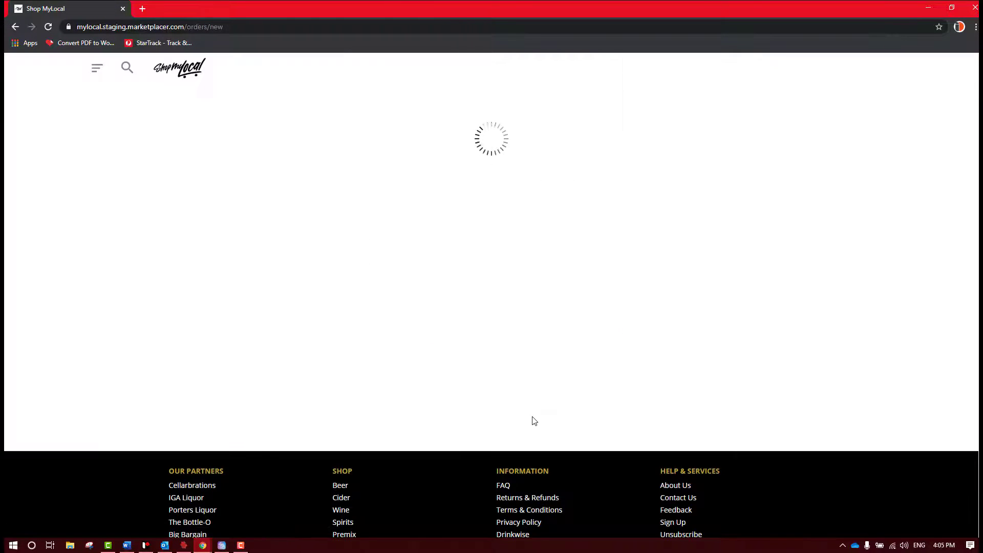
left_click(669, 355)
left_click(474, 302)
left_click(507, 333)
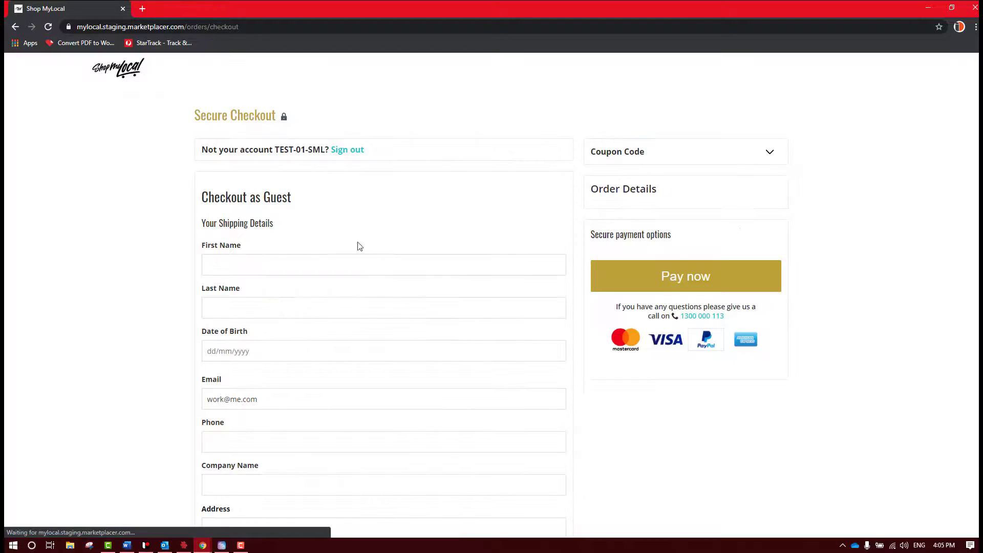
Fill in the customer's first name, last name and date of birth.
left_click(244, 265)
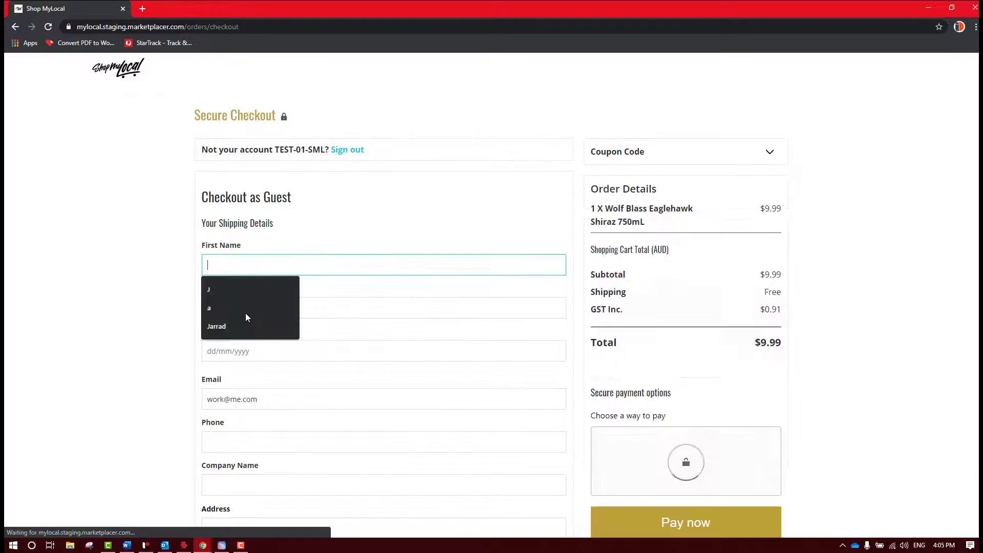
left_click(243, 320)
left_click(248, 303)
left_click(256, 369)
left_click(266, 348)
left_click(293, 387)
left_click(288, 372)
left_click(282, 427)
scroll(266, 359, "down", 3)
Add phone, company Independent Solutions Australia and street address, accept the terms, and pay.
left_click(246, 287)
left_click(235, 316)
left_click(246, 336)
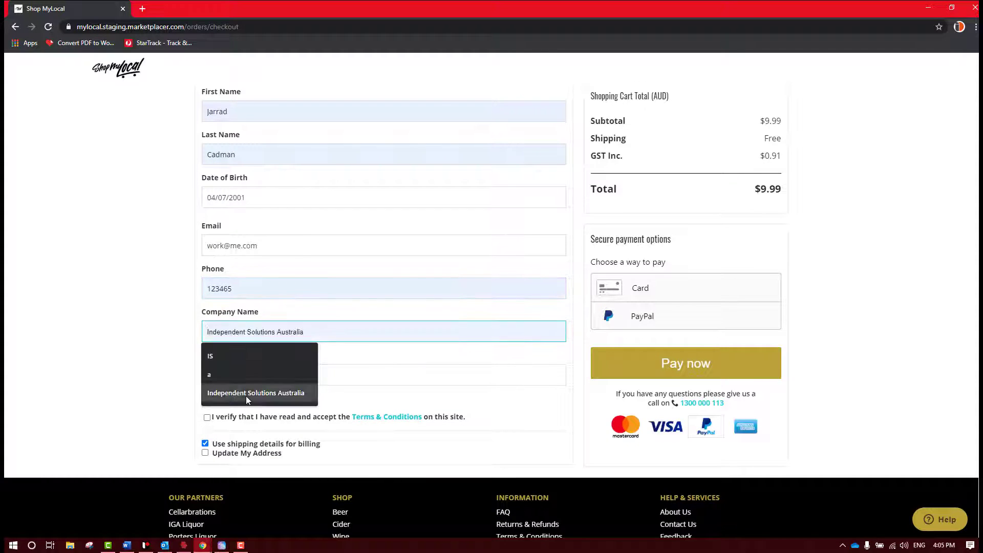
left_click(246, 390)
left_click(247, 378)
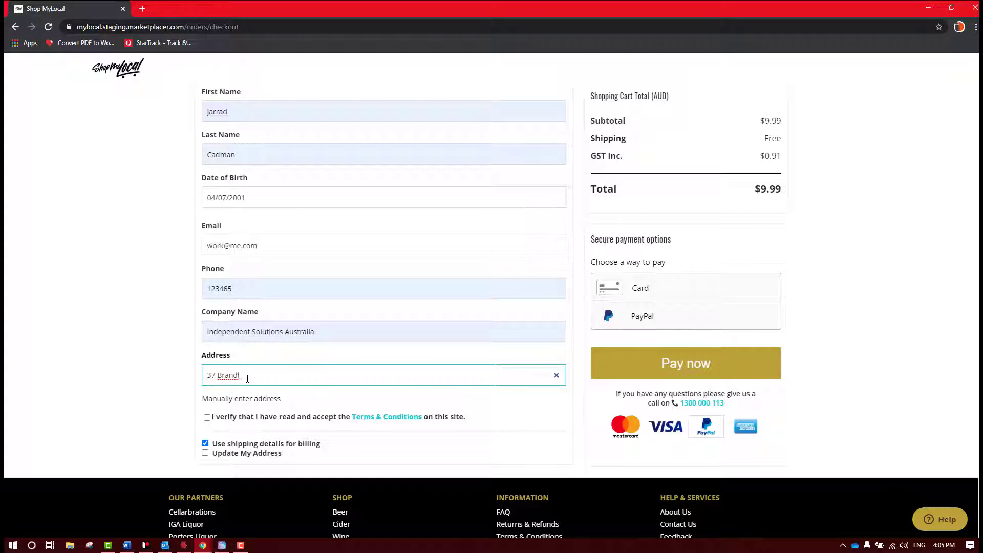
left_click(287, 392)
left_click(207, 418)
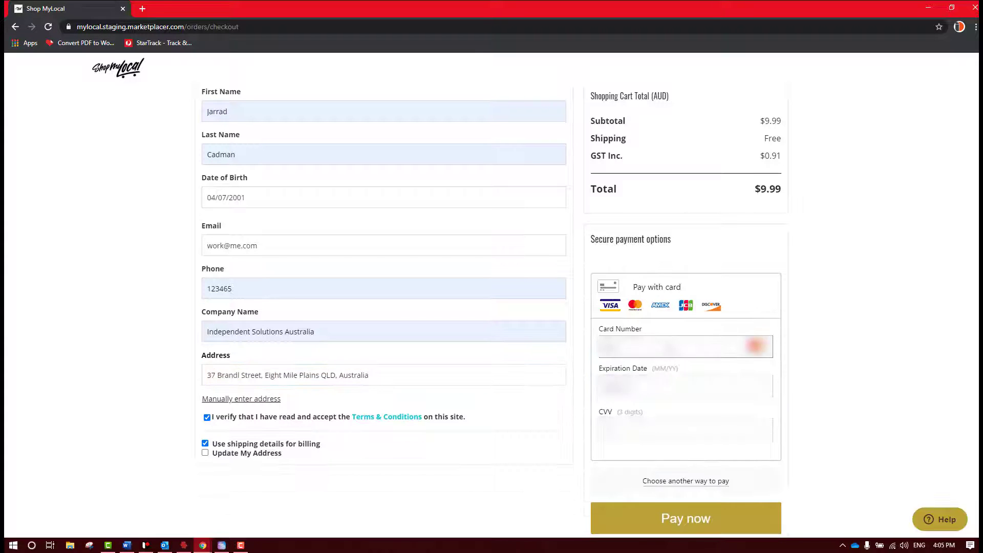
left_click(731, 509)
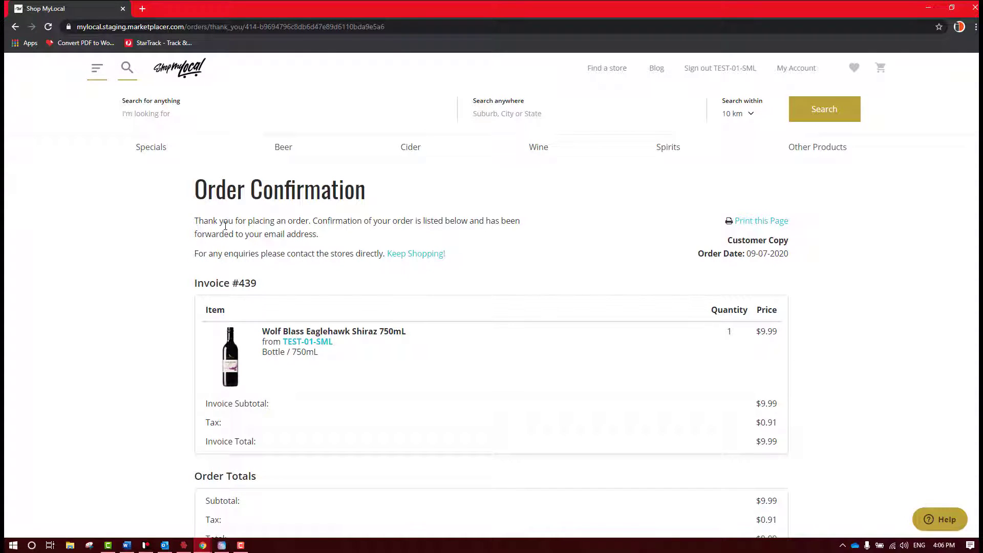
Edit the IBA MARKETPLACE online store invoice and substitute its EAGLEHAWK SHIRAZ line.
left_click(148, 548)
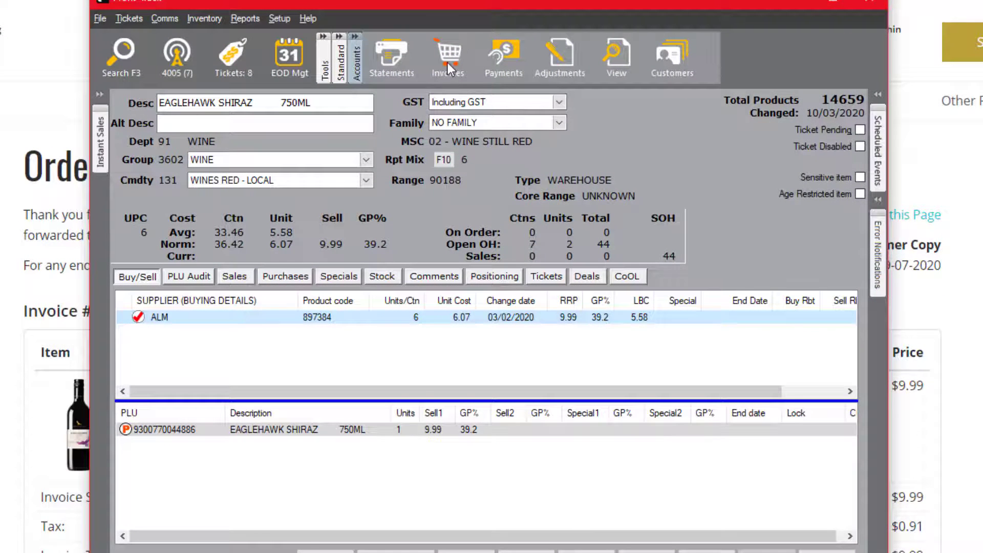
left_click(448, 62)
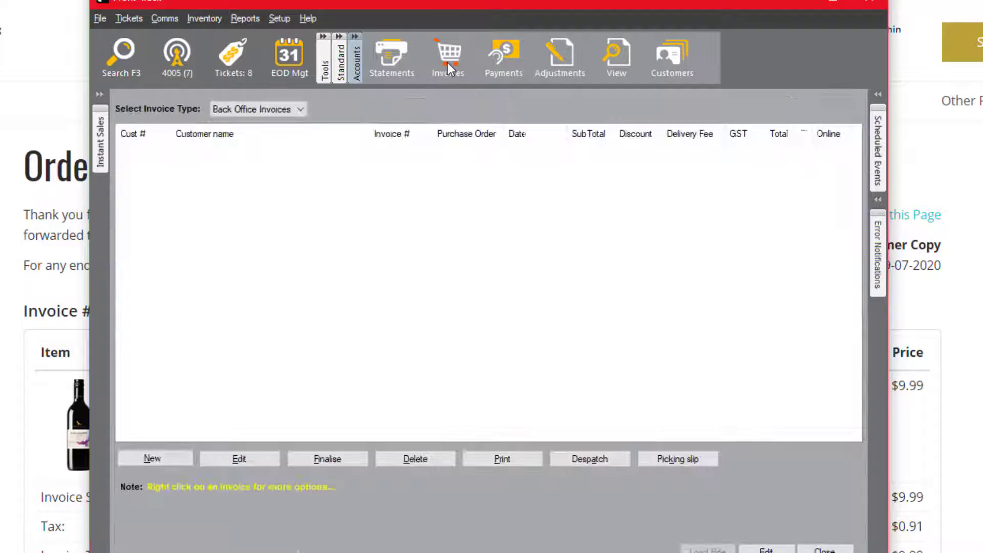
left_click(241, 108)
left_click(247, 145)
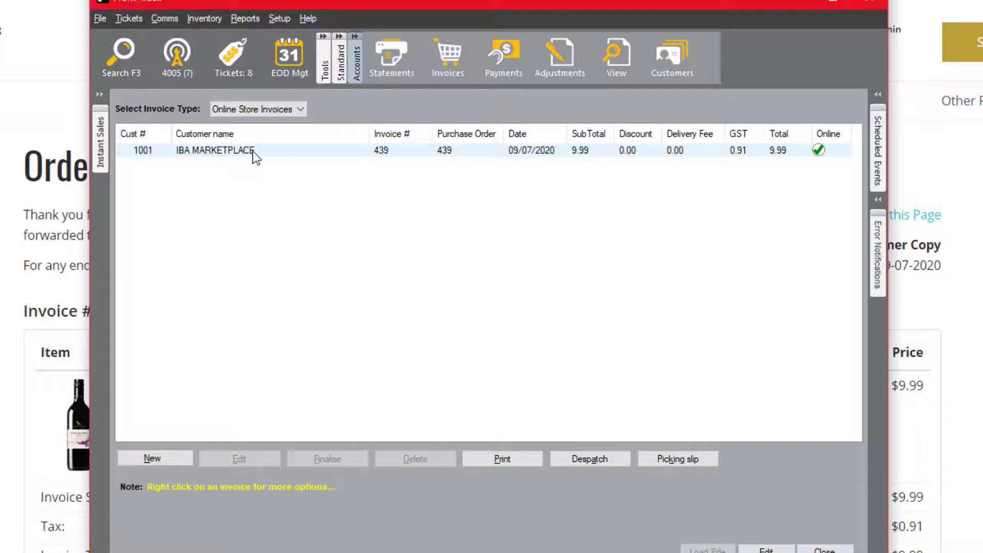
left_click(253, 151)
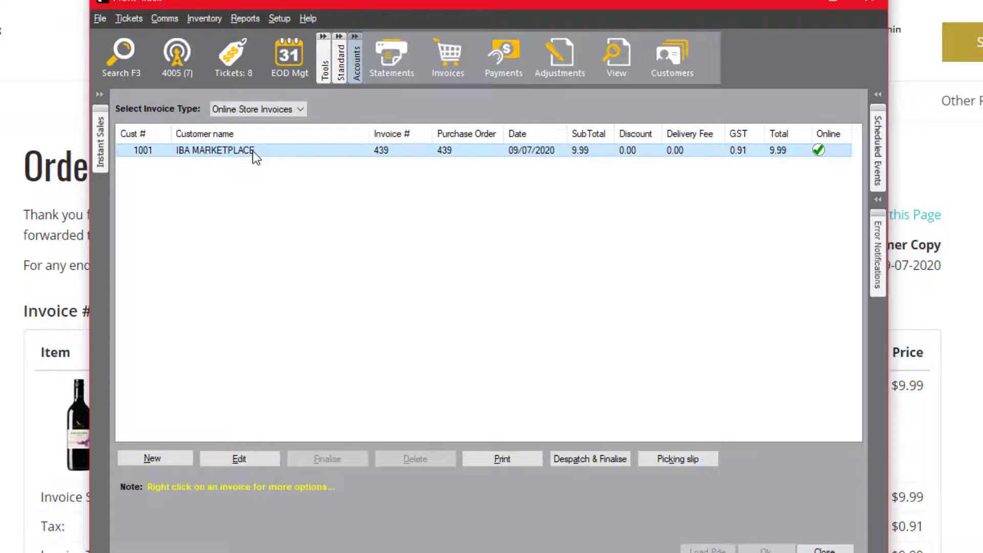
left_click(234, 465)
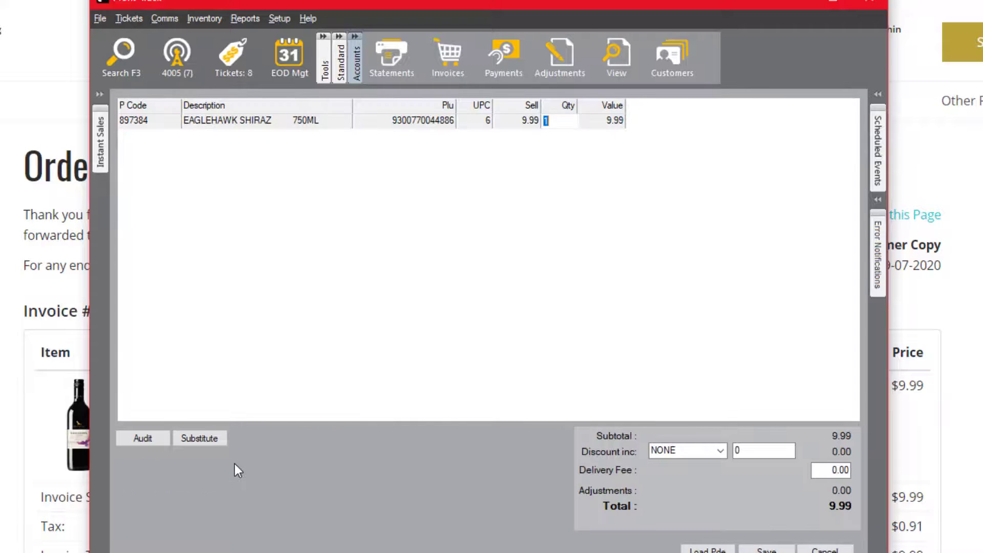
left_click(216, 441)
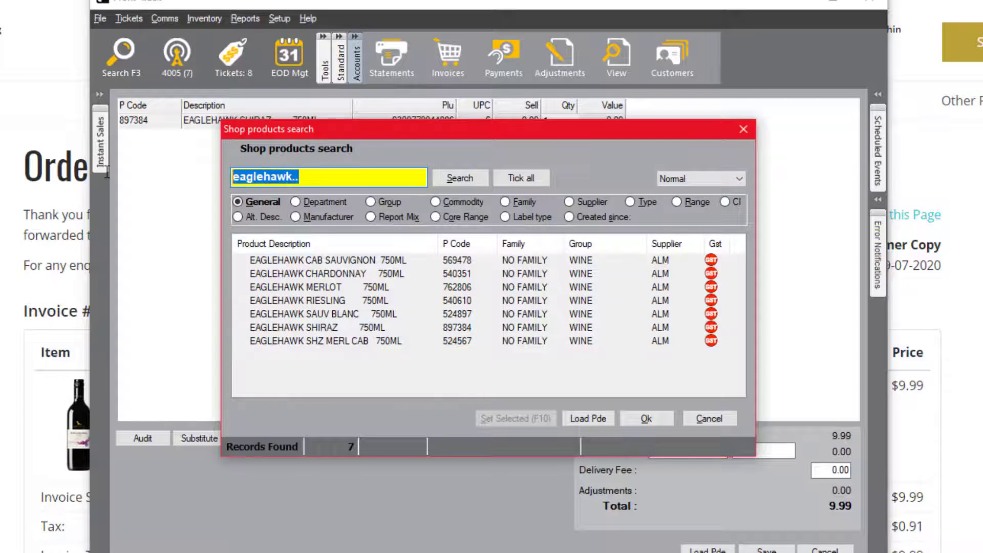
Search 'baileys' and put BAILEYS IRISH CRM 700ML at 9.99 on the invoice line.
type("baileys")
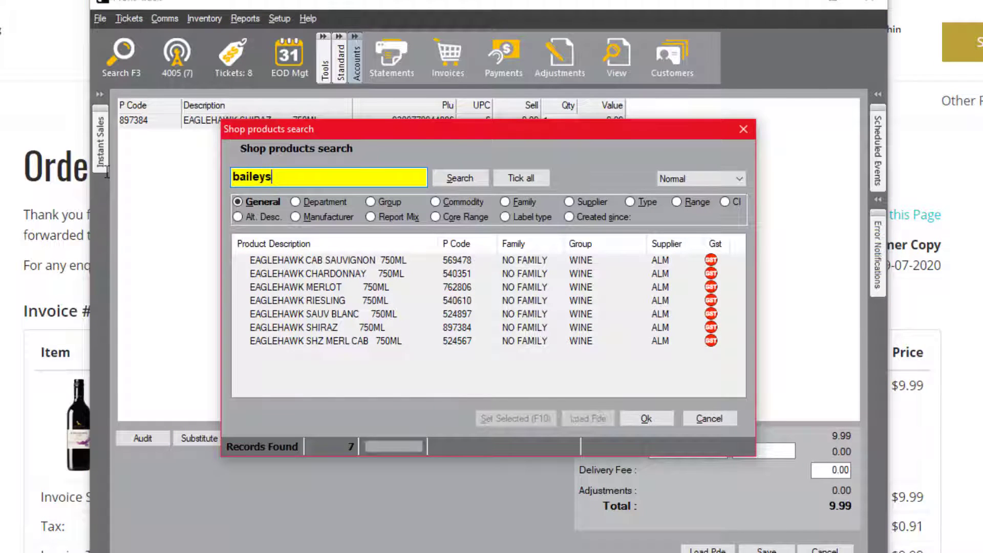
key("Return")
double_click(361, 272)
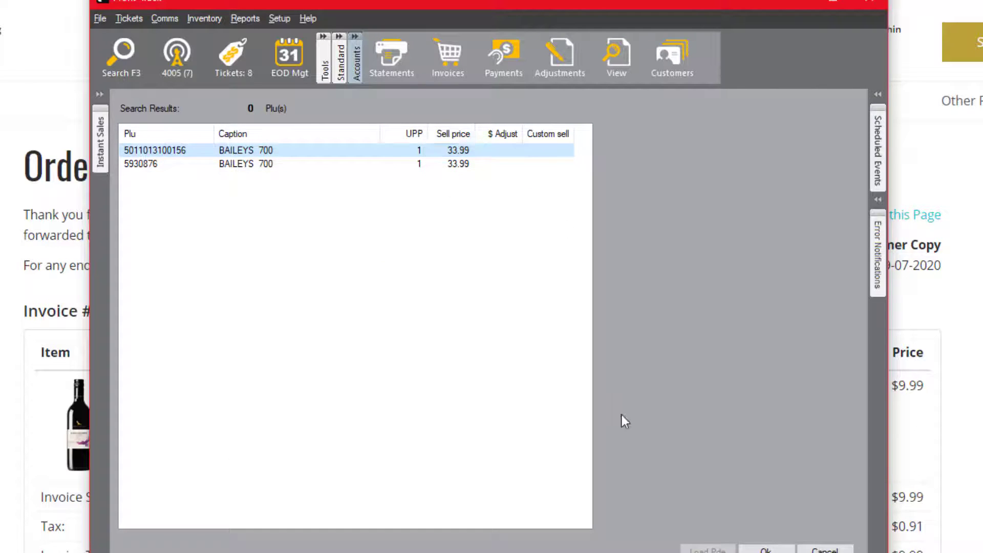
left_click(763, 549)
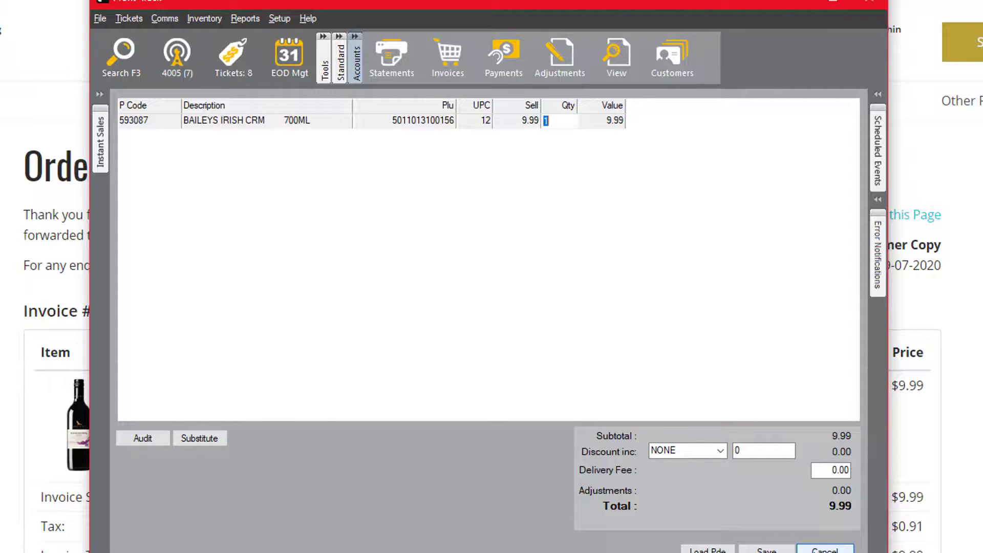
Discard the invoice changes, despatch and finalise invoice 439, and close the despatch advice.
key("Escape")
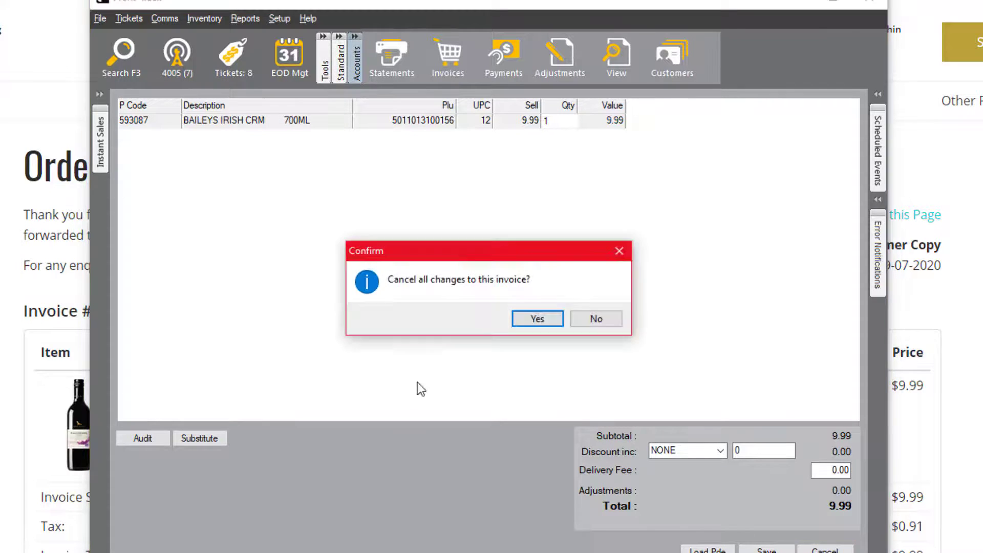
left_click(523, 320)
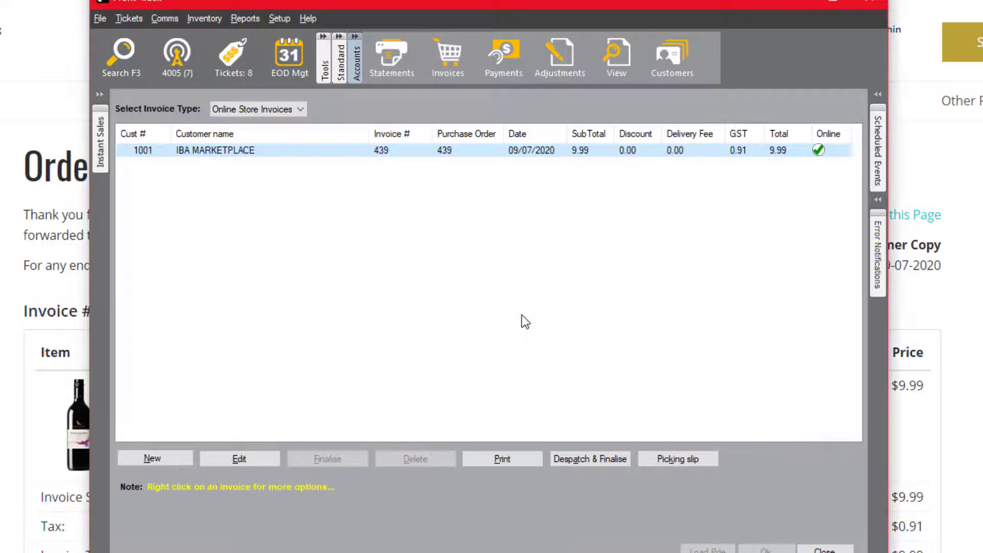
left_click(595, 463)
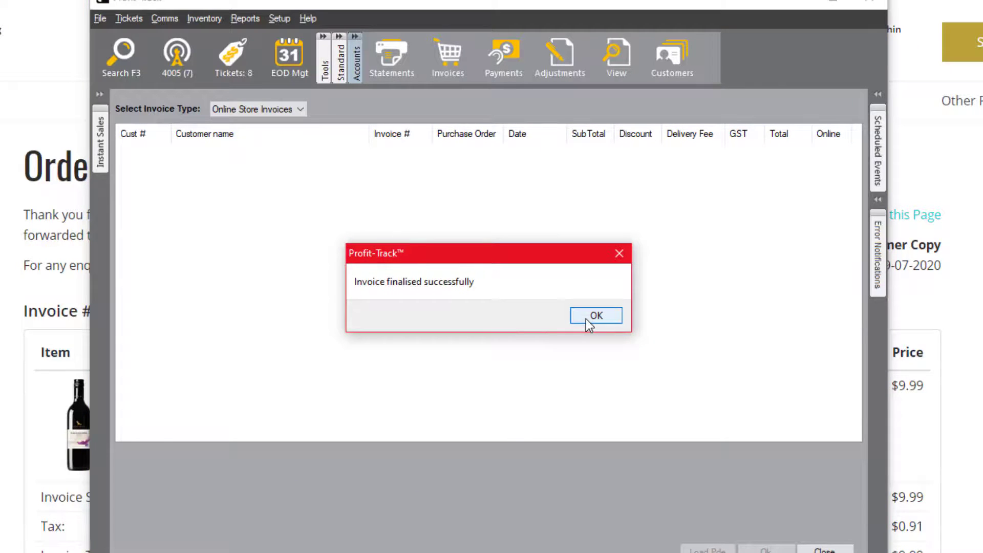
left_click(585, 318)
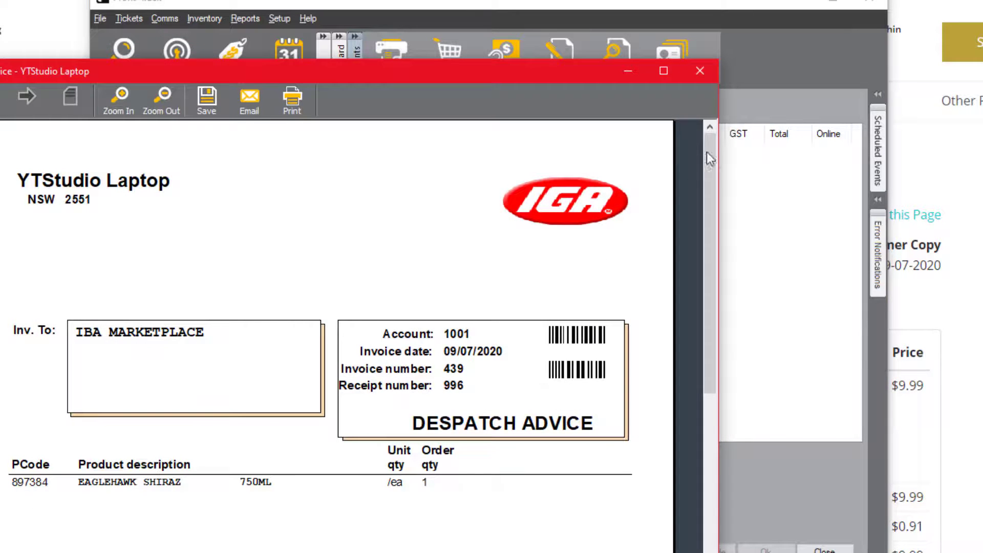
left_click(700, 70)
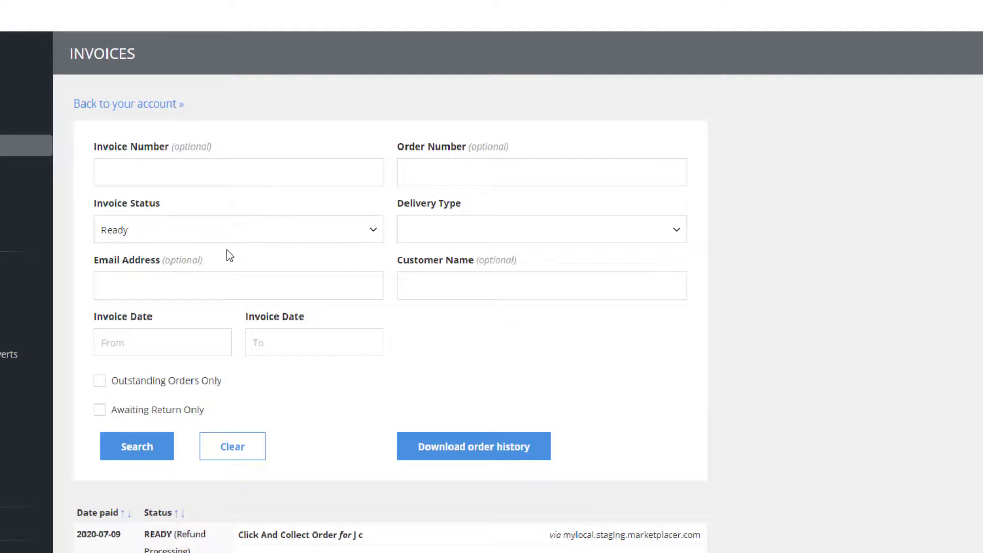
scroll(226, 250, "down", 5)
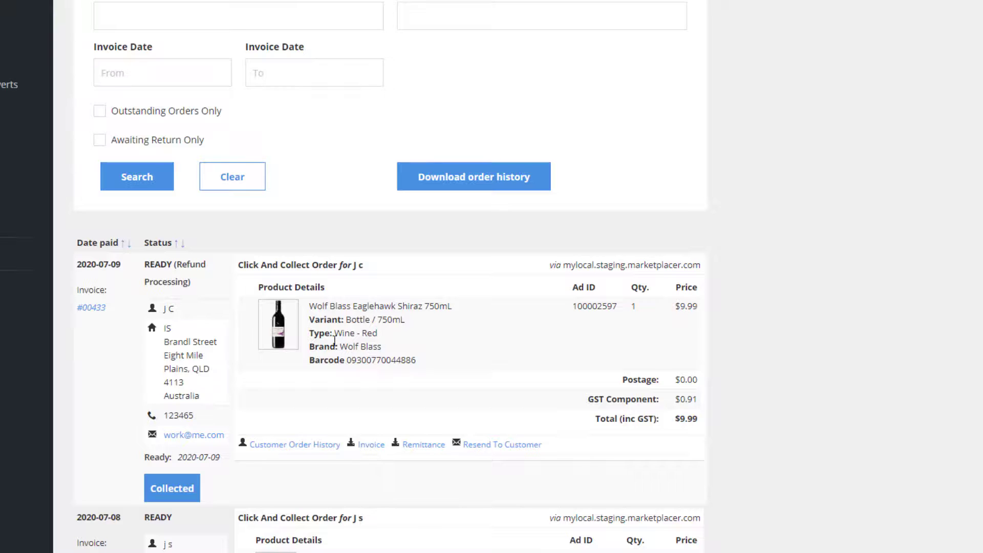
scroll(327, 338, "up", 5)
left_click(35, 186)
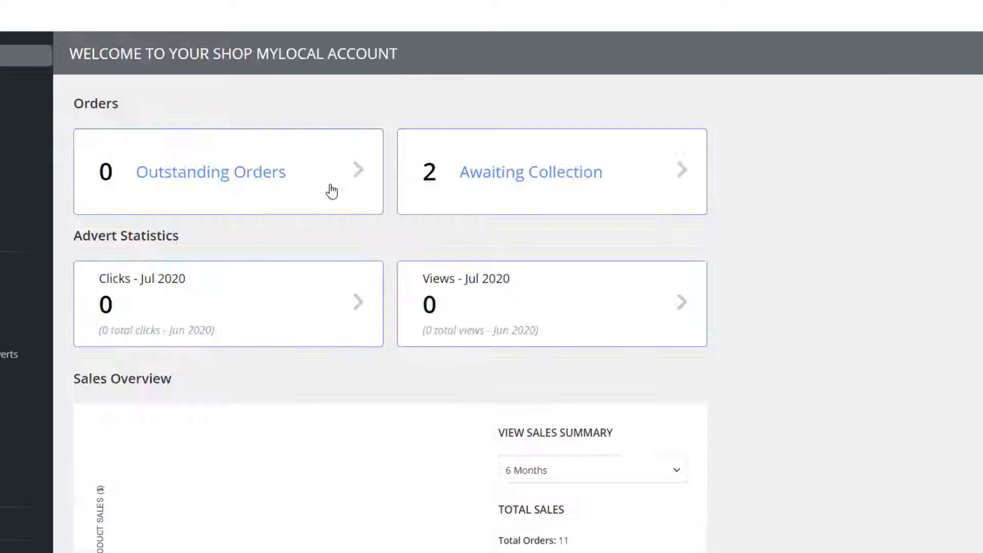
scroll(282, 361, "down", 8)
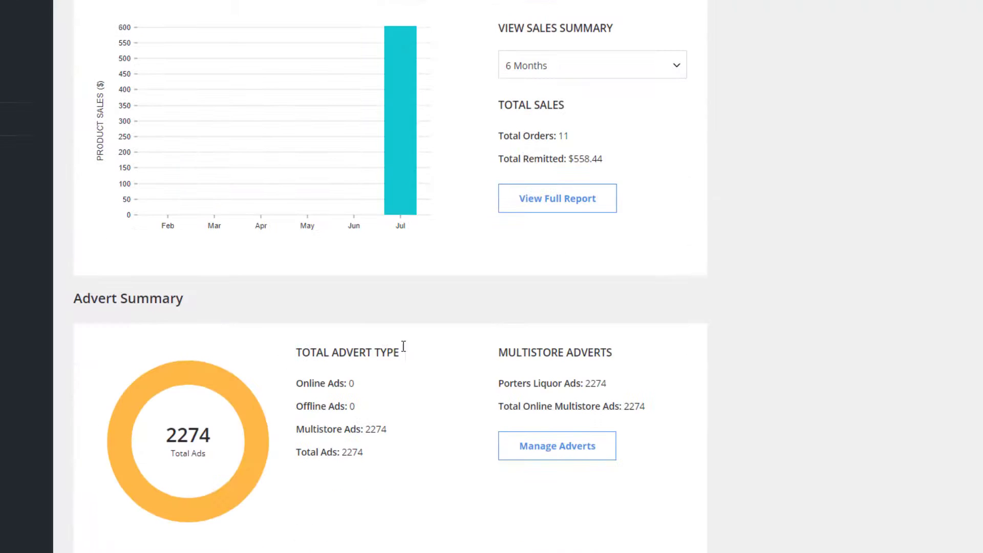
scroll(309, 358, "up", 8)
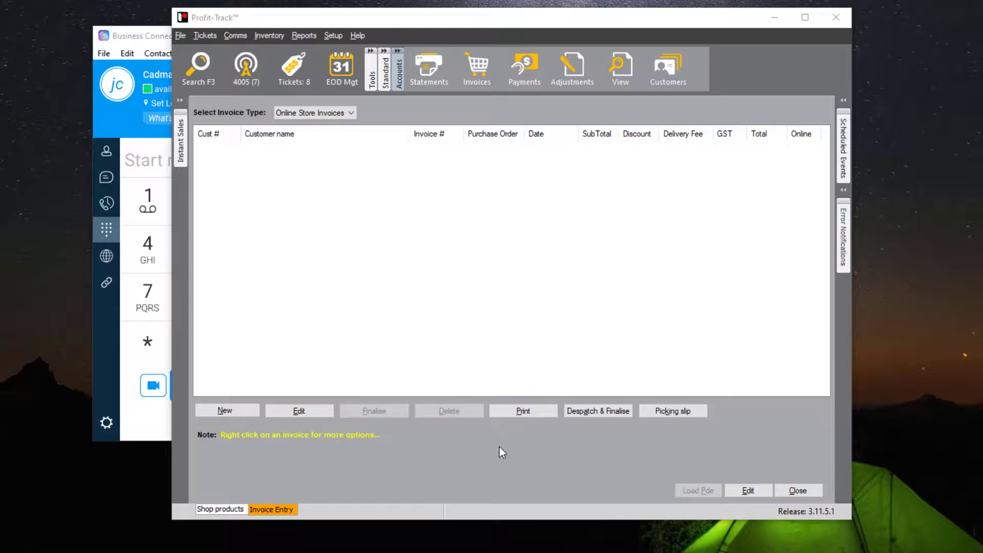
Close the online store invoice list and send only the pending account to the registers.
left_click(818, 489)
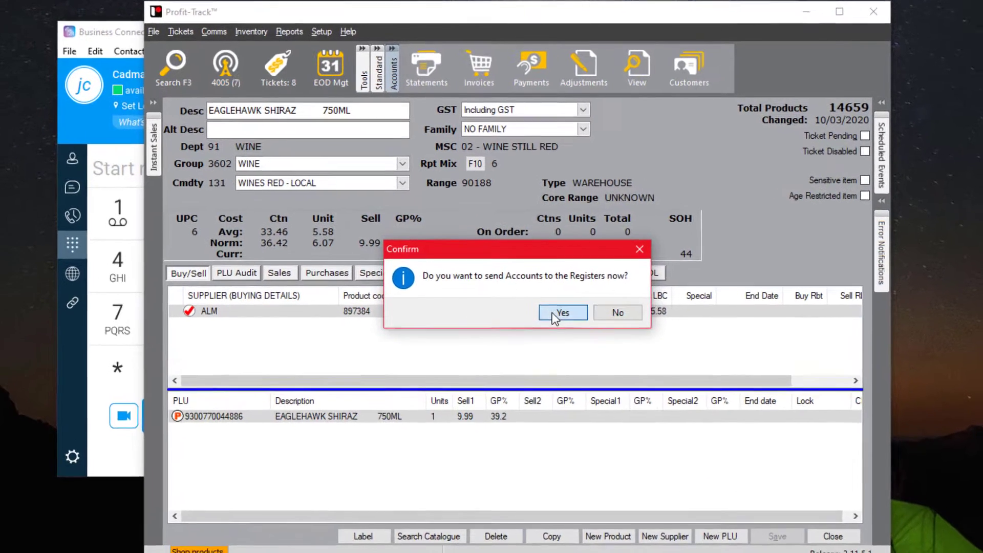
left_click(553, 292)
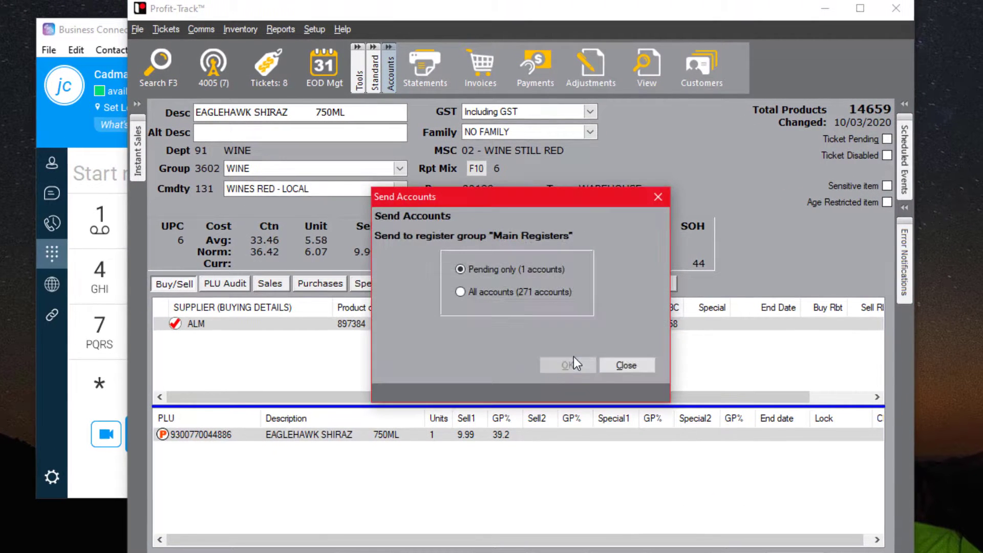
left_click(557, 323)
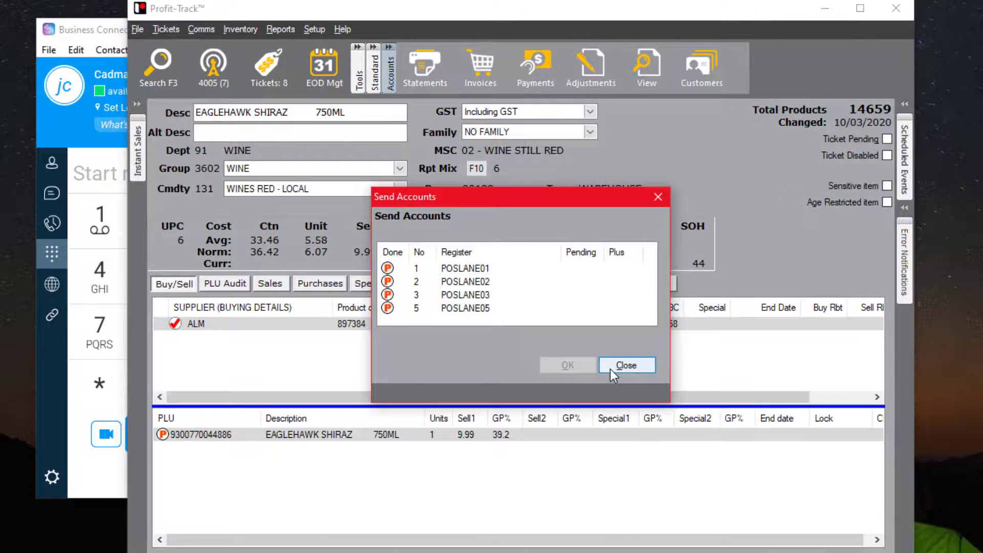
left_click(610, 369)
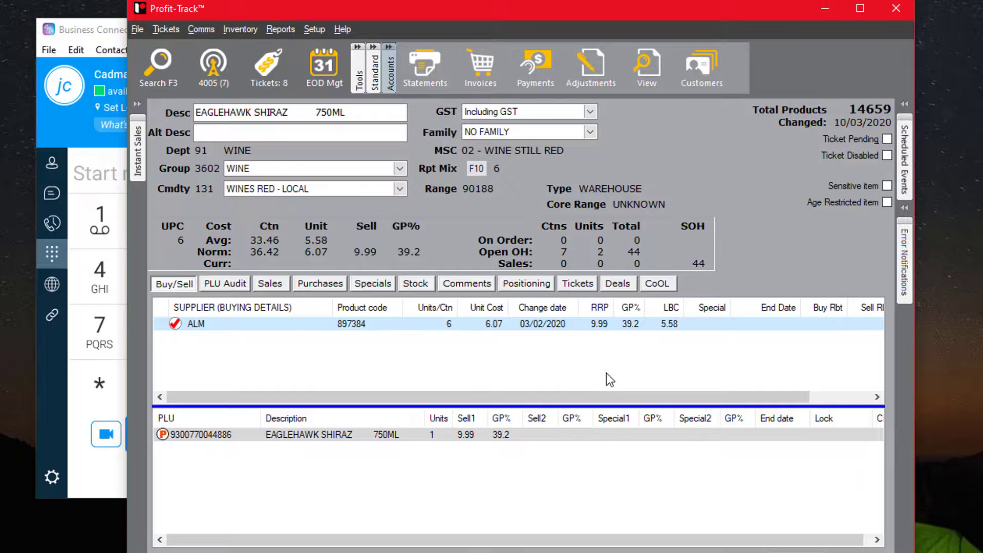
Create and save a sell-only 7.50 special for EAGLEHAWK SHIRAZ 750ML starting 9/07/2020.
left_click(539, 432)
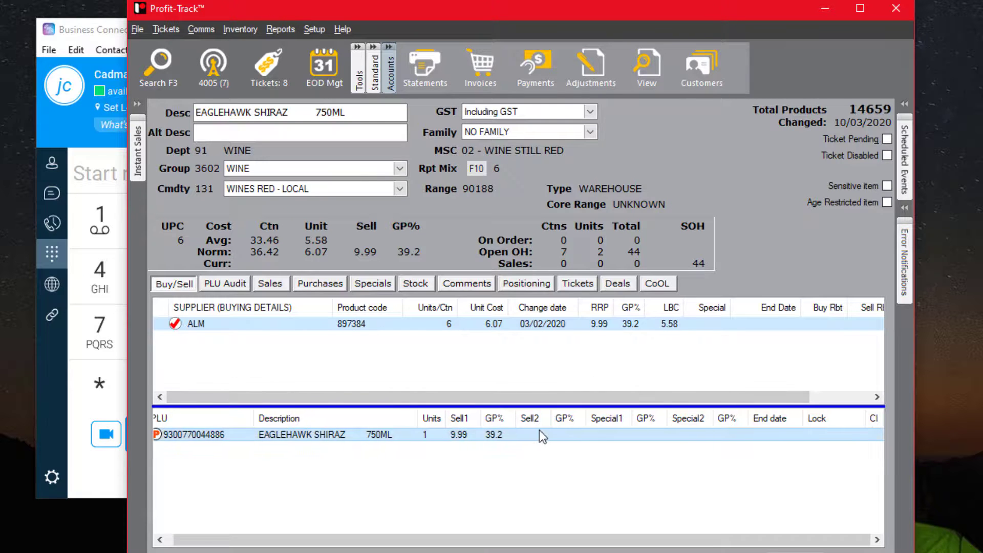
left_click(530, 482)
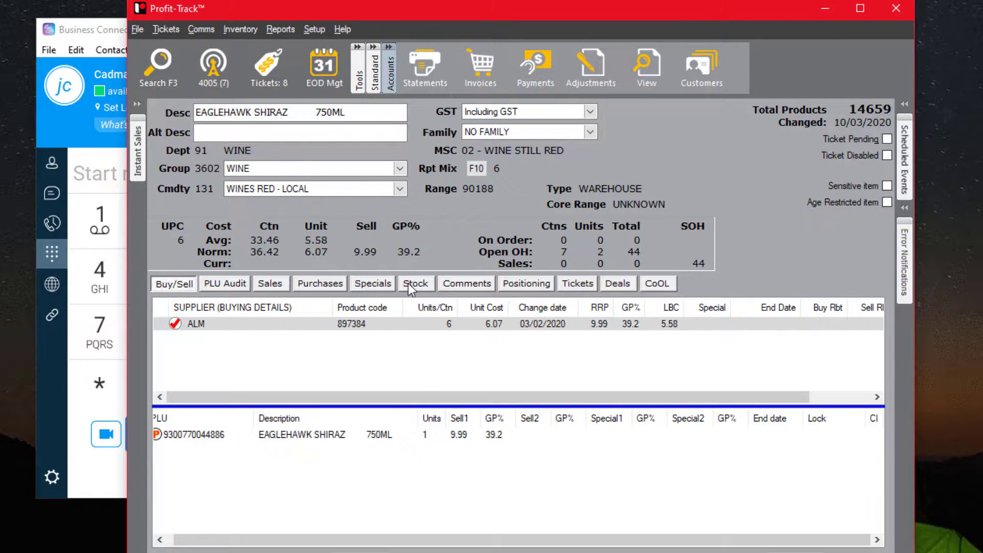
left_click(384, 286)
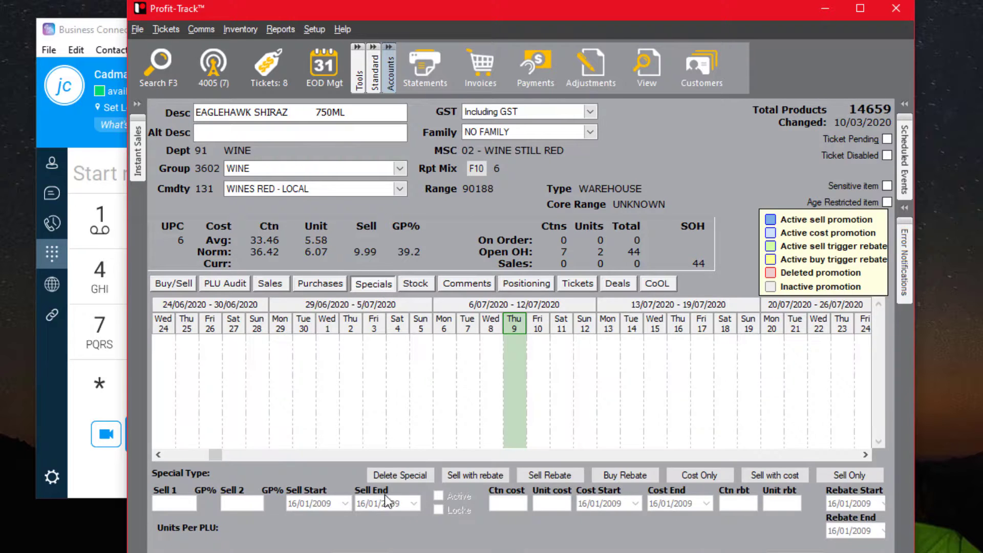
left_click(845, 475)
left_click(688, 317)
key("Tab")
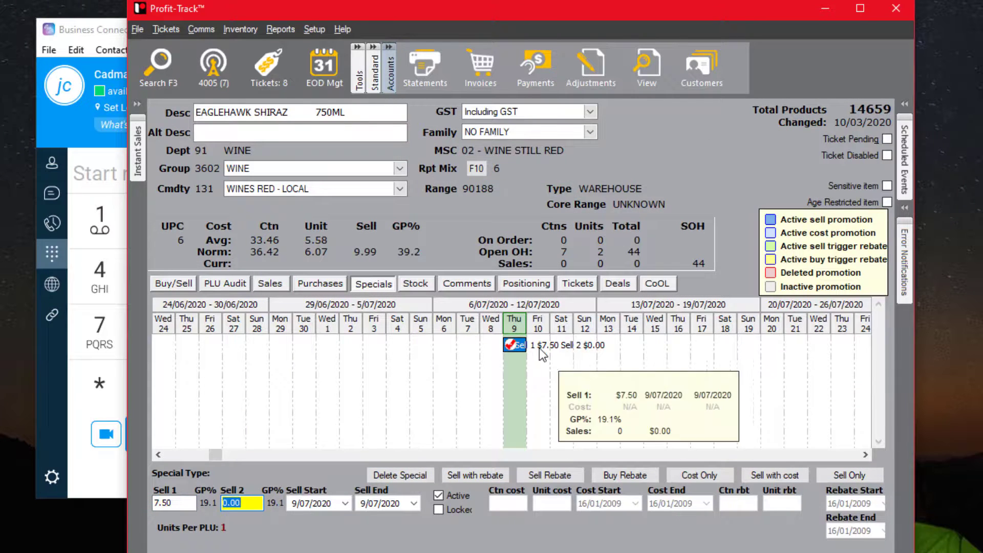
key("ctrl+s")
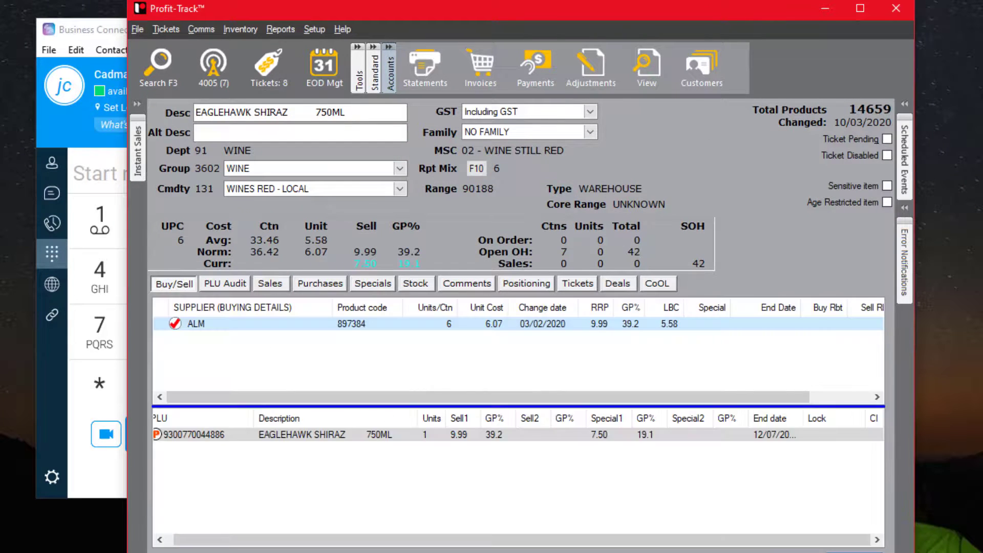
Send the changed PLUs to the registers.
left_click(211, 64)
left_click(567, 364)
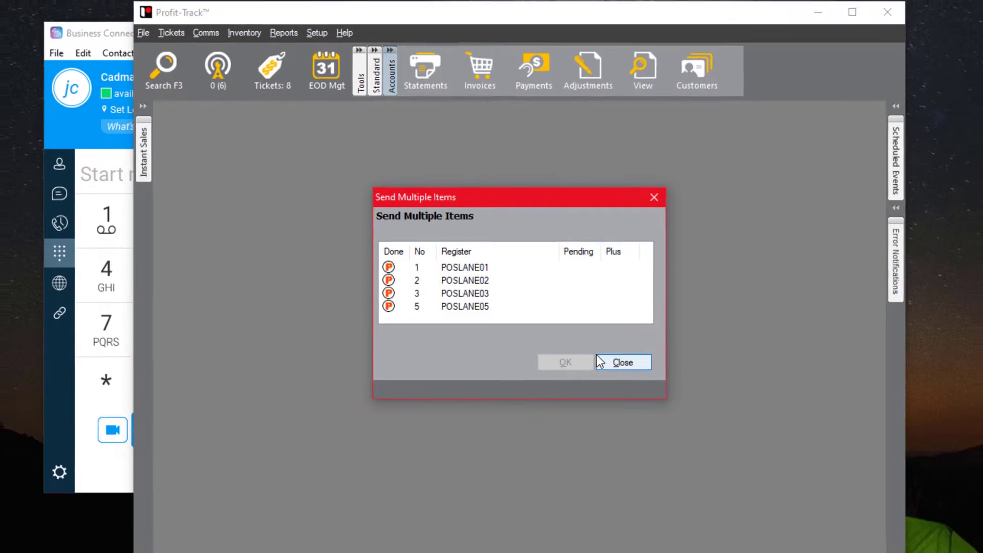
left_click(602, 364)
Find the Wolf Blass Eaglehawk Shiraz 750mL on Shop MyLocal and highlight its $7.50 price.
mouse_move(203, 546)
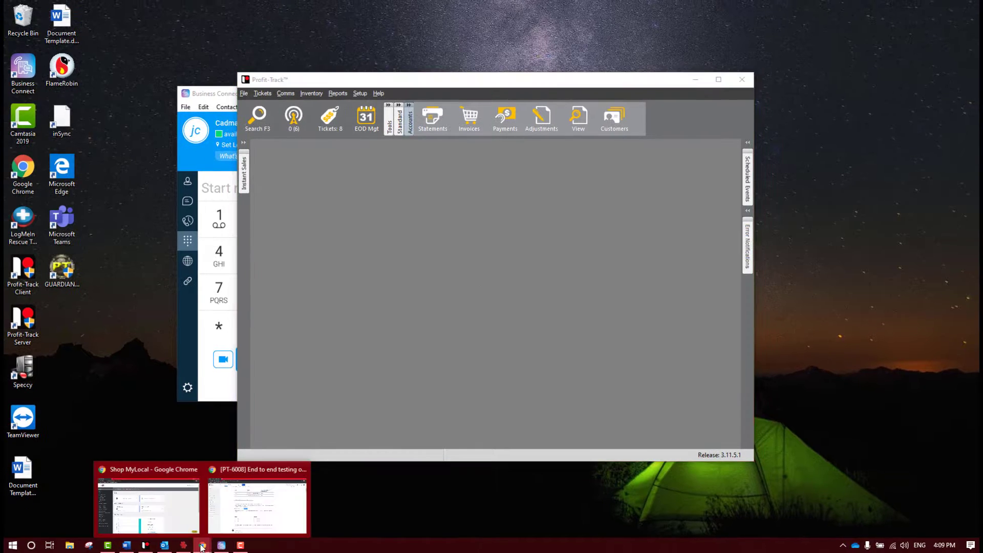
left_click(148, 501)
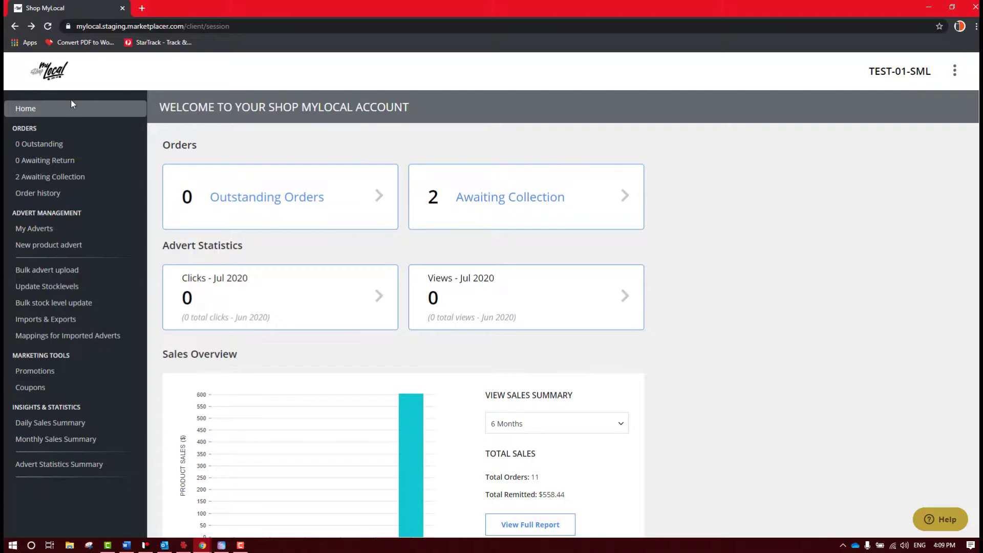
left_click(71, 100)
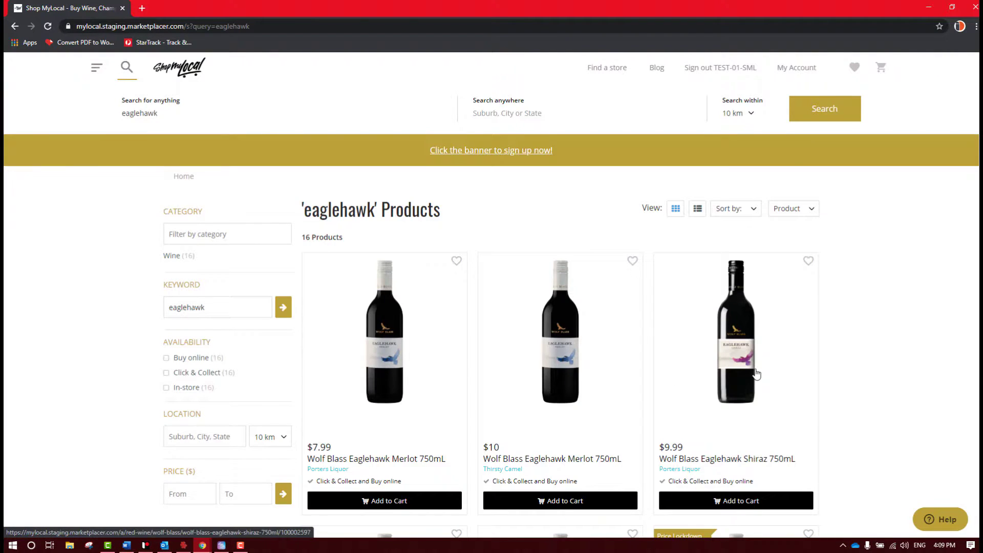
left_click(723, 386)
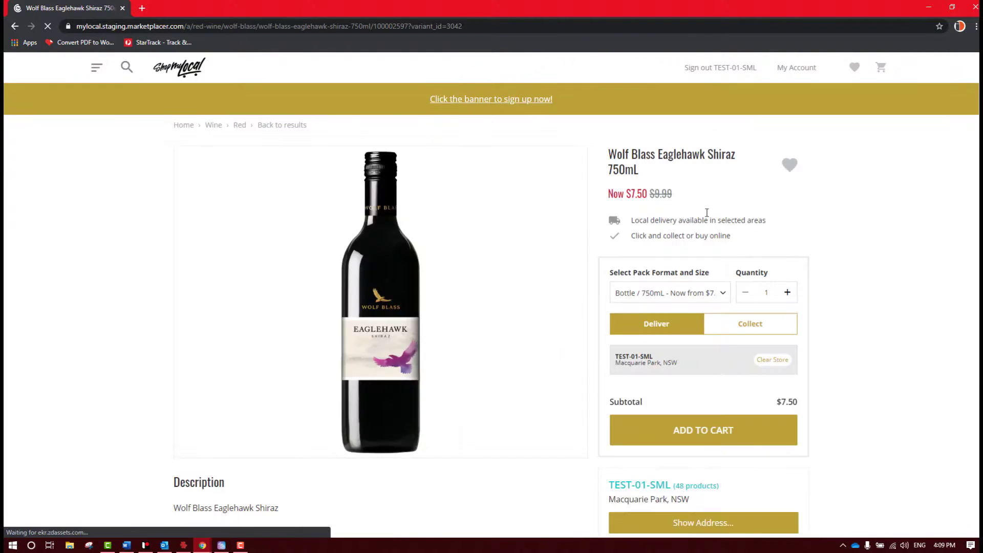
mouse_move(604, 167)
left_mouse_down()
mouse_move(737, 214)
mouse_move(722, 168)
mouse_move(744, 168)
left_mouse_up()
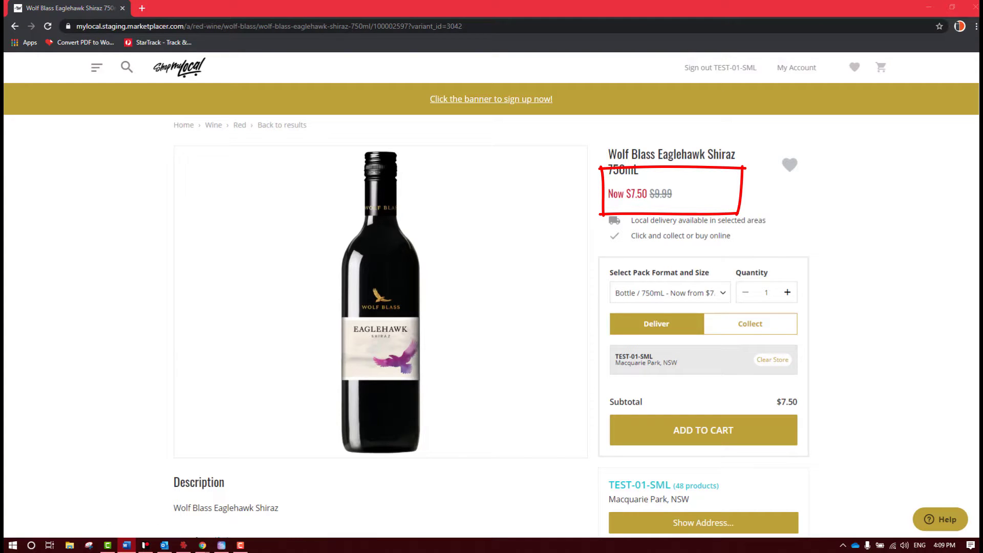